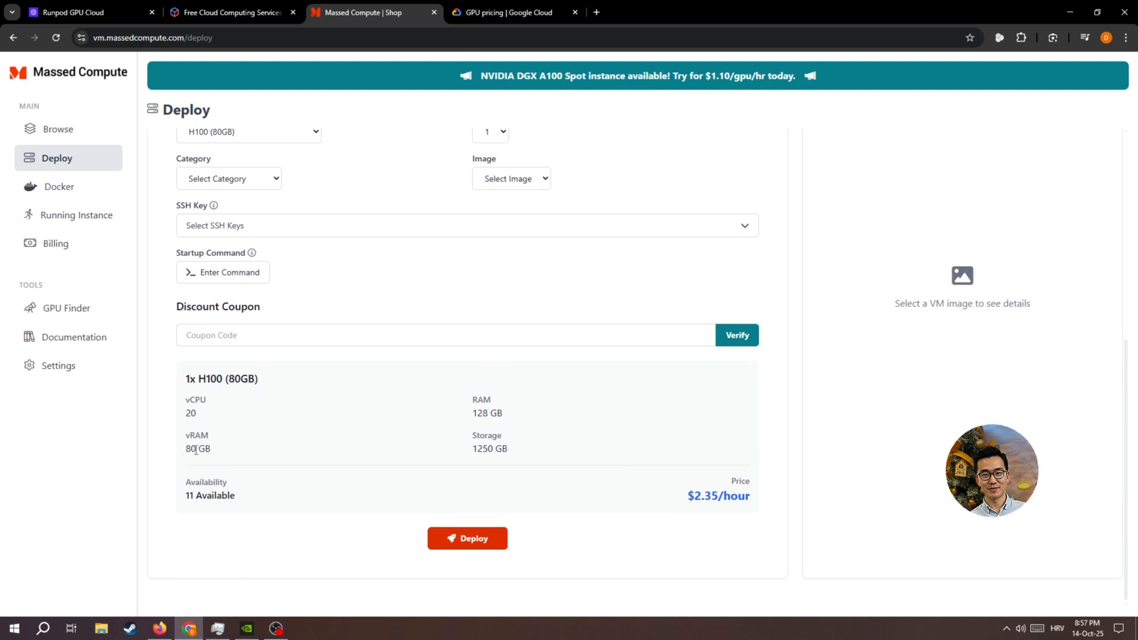
Compare GPU specifications and hourly prices across Massed Compute, the AWS EC2 on-demand pricing page and Runpod's pod instances
{"action": "left_click_drag", "start_coordinate": [186, 450], "coordinate": [221, 450]}
{"action": "left_click", "coordinate": [221, 449]}
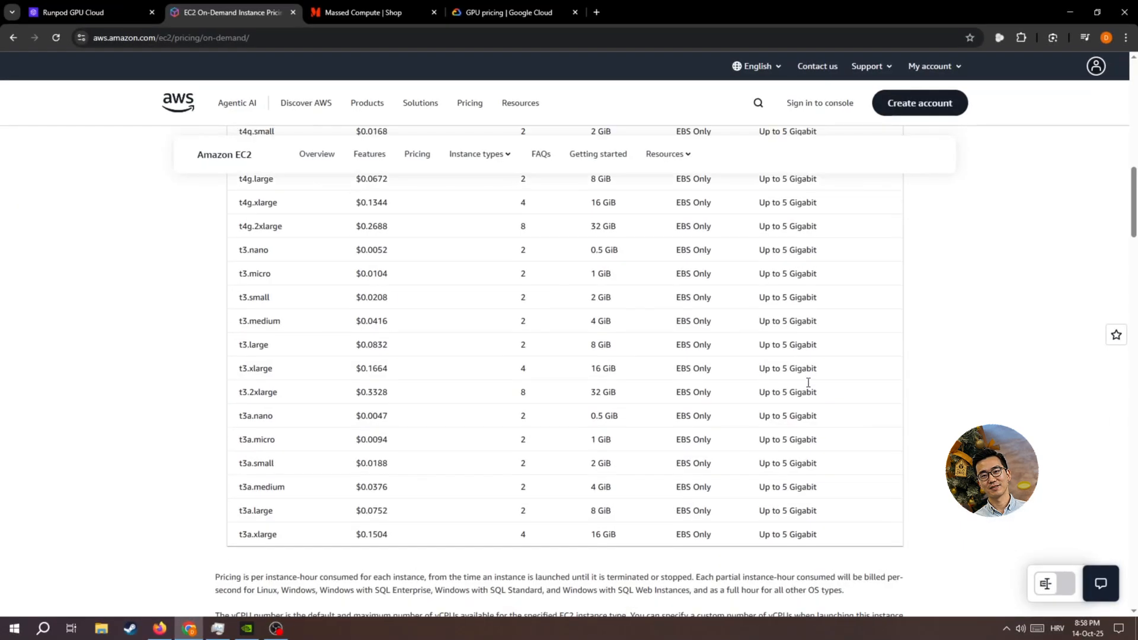
{"action": "scroll", "coordinate": [808, 381], "scroll_direction": "down", "scroll_amount": 5}
{"action": "scroll", "coordinate": [808, 382], "scroll_direction": "up", "scroll_amount": 4}
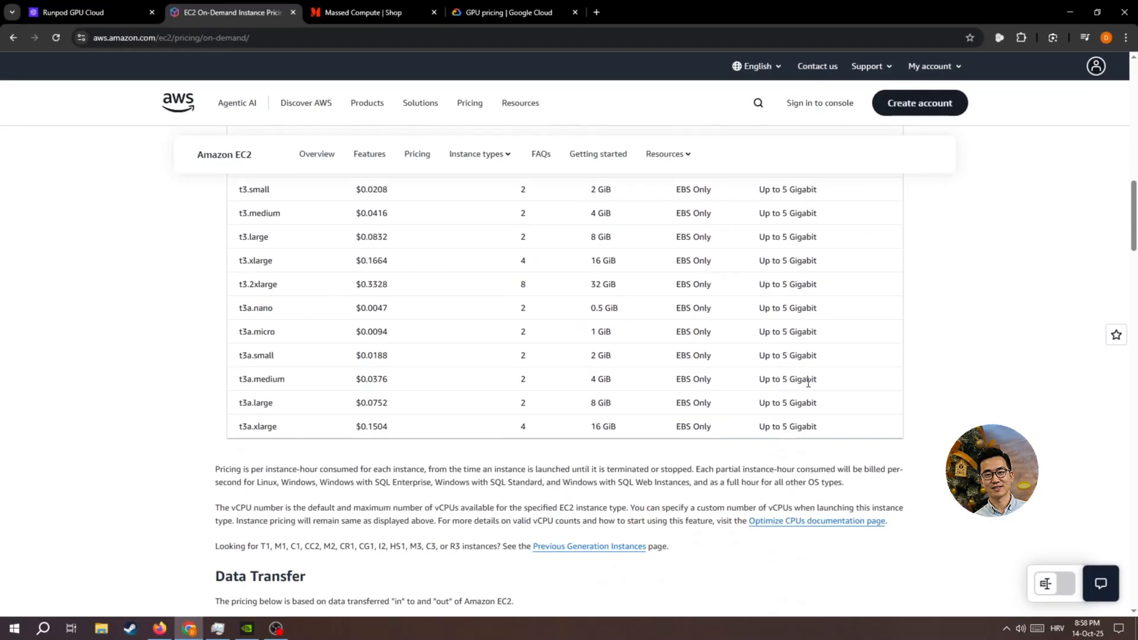
{"action": "scroll", "coordinate": [808, 382], "scroll_direction": "up", "scroll_amount": 6}
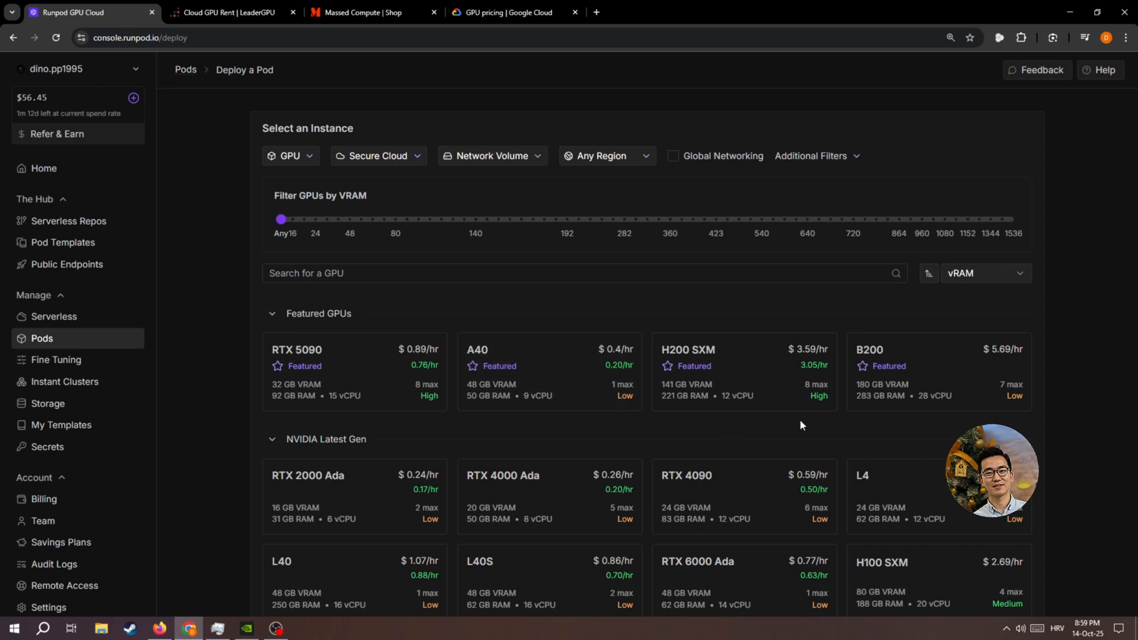
{"action": "scroll", "coordinate": [796, 425], "scroll_direction": "down", "scroll_amount": 3}
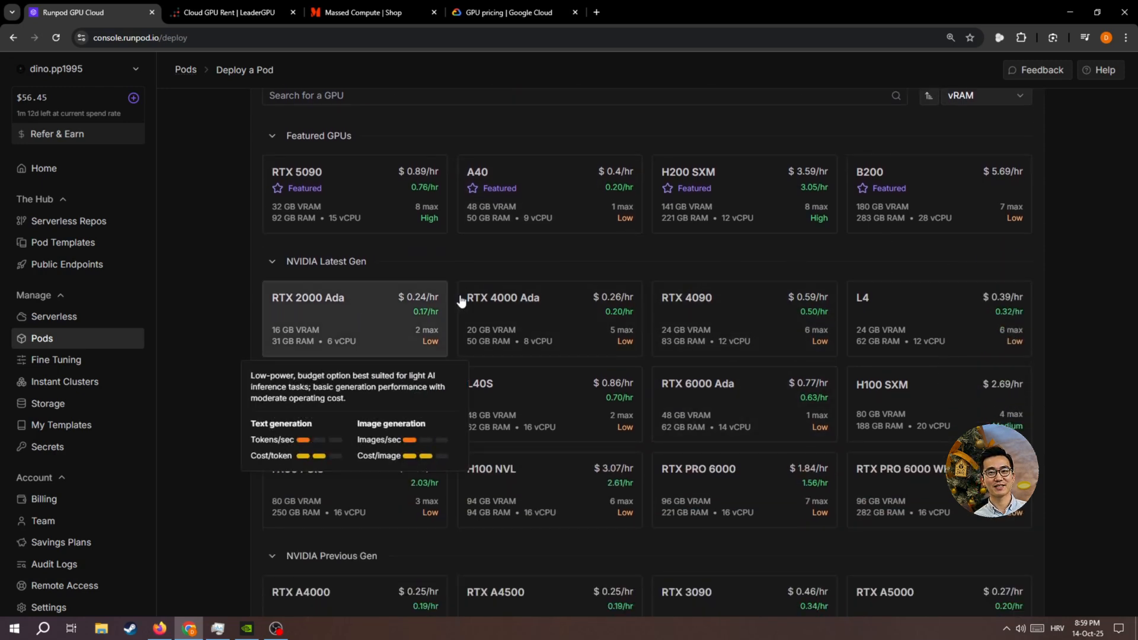
{"action": "mouse_move", "coordinate": [733, 334]}
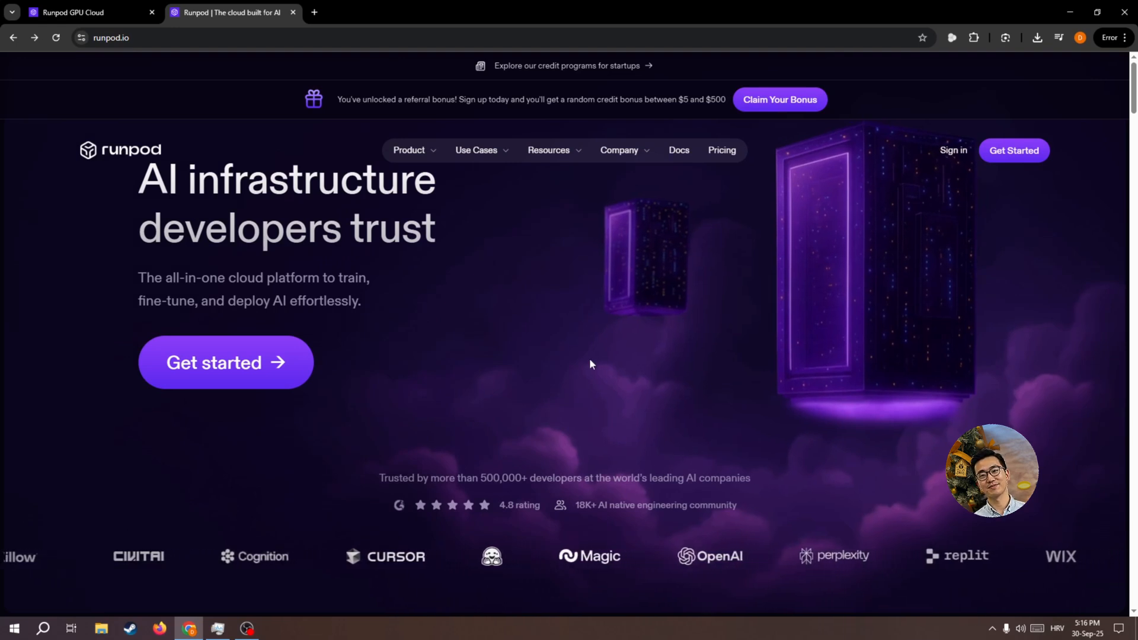
Get started on Runpod and choose the RTX 4090 from the latest-generation NVIDIA GPUs for the pod
{"action": "left_click", "coordinate": [240, 362]}
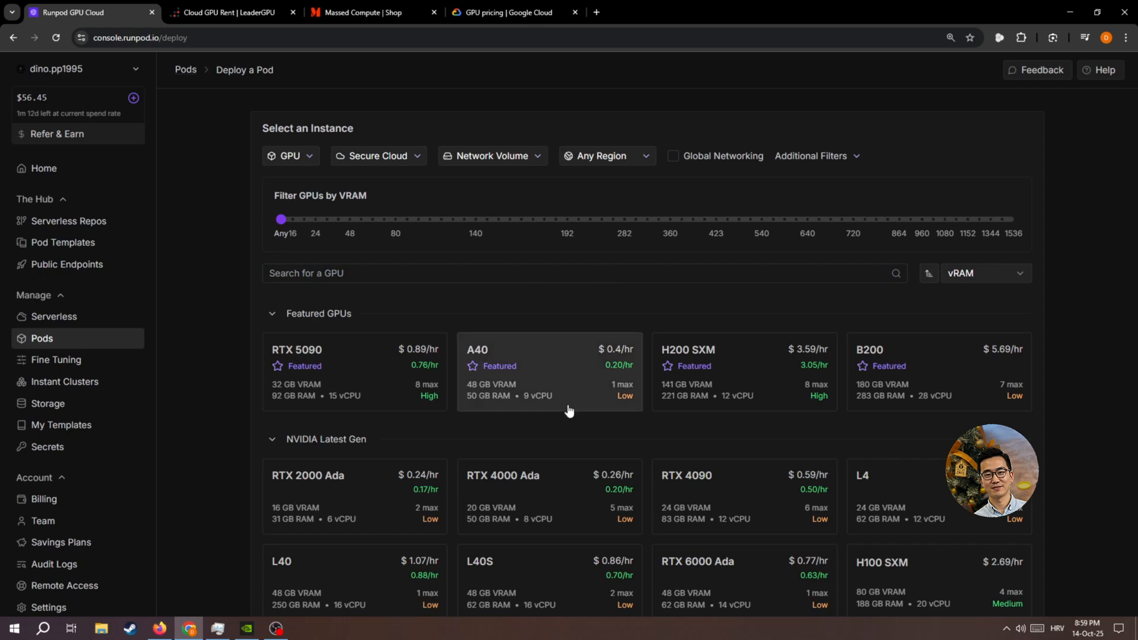
{"action": "scroll", "coordinate": [795, 431], "scroll_direction": "down", "scroll_amount": 3}
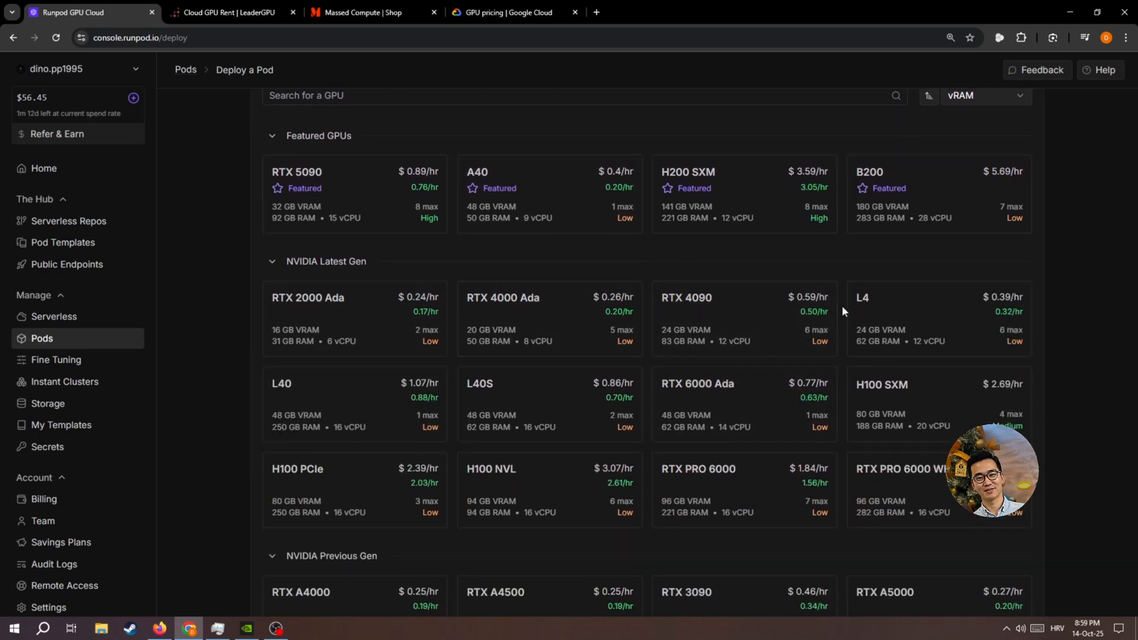
{"action": "mouse_move", "coordinate": [702, 320]}
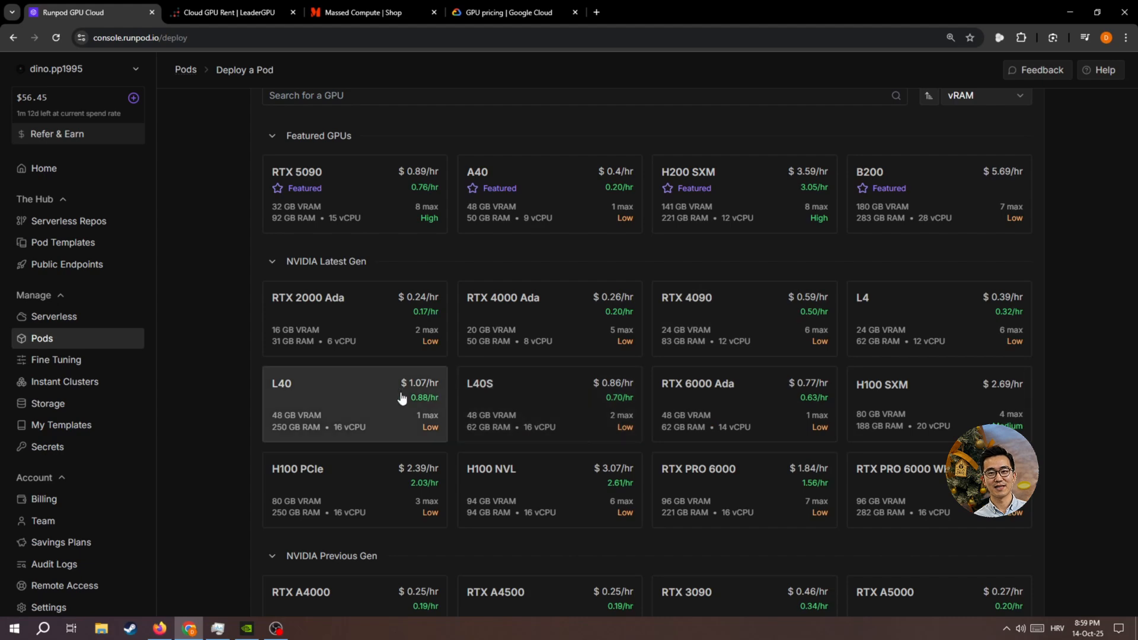
{"action": "scroll", "coordinate": [604, 500], "scroll_direction": "down", "scroll_amount": 2}
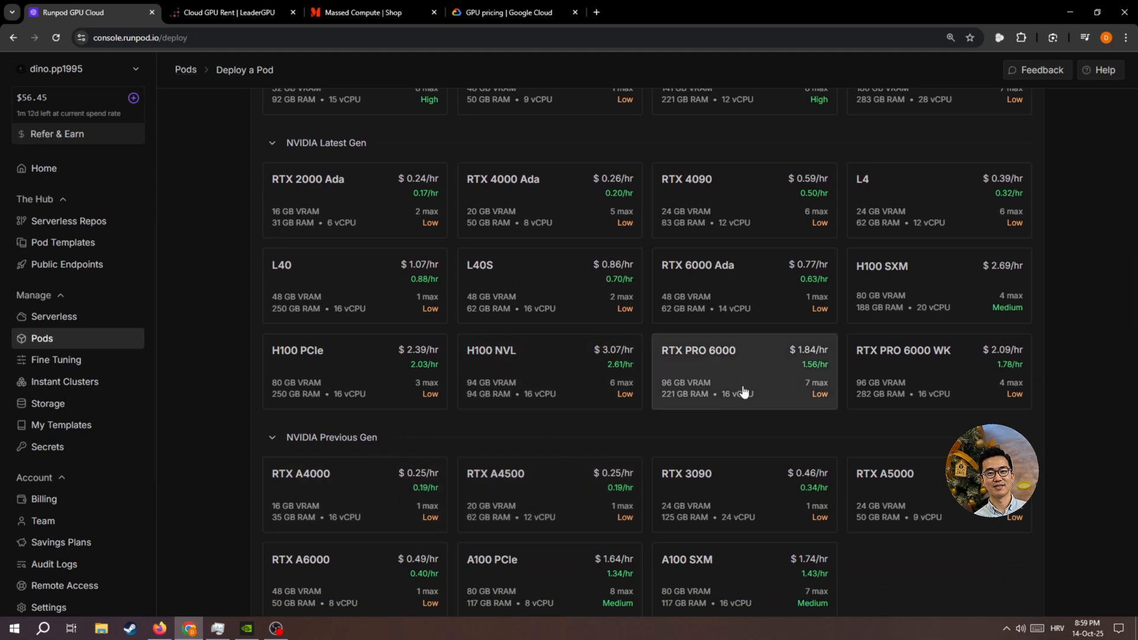
{"action": "scroll", "coordinate": [748, 384], "scroll_direction": "up", "scroll_amount": 1}
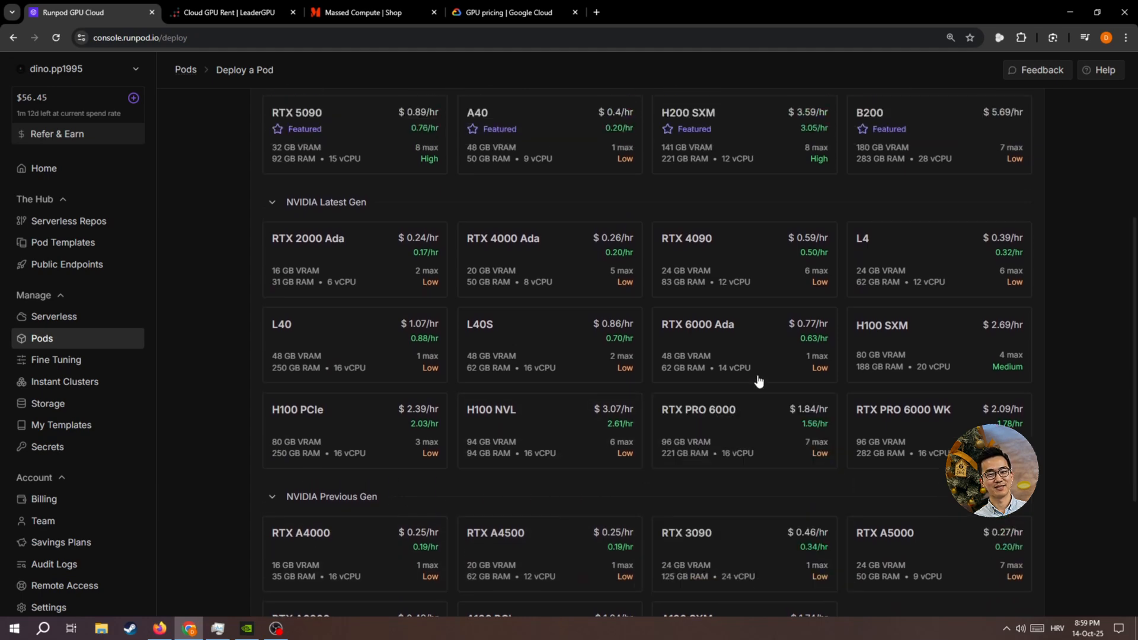
{"action": "left_click", "coordinate": [748, 252]}
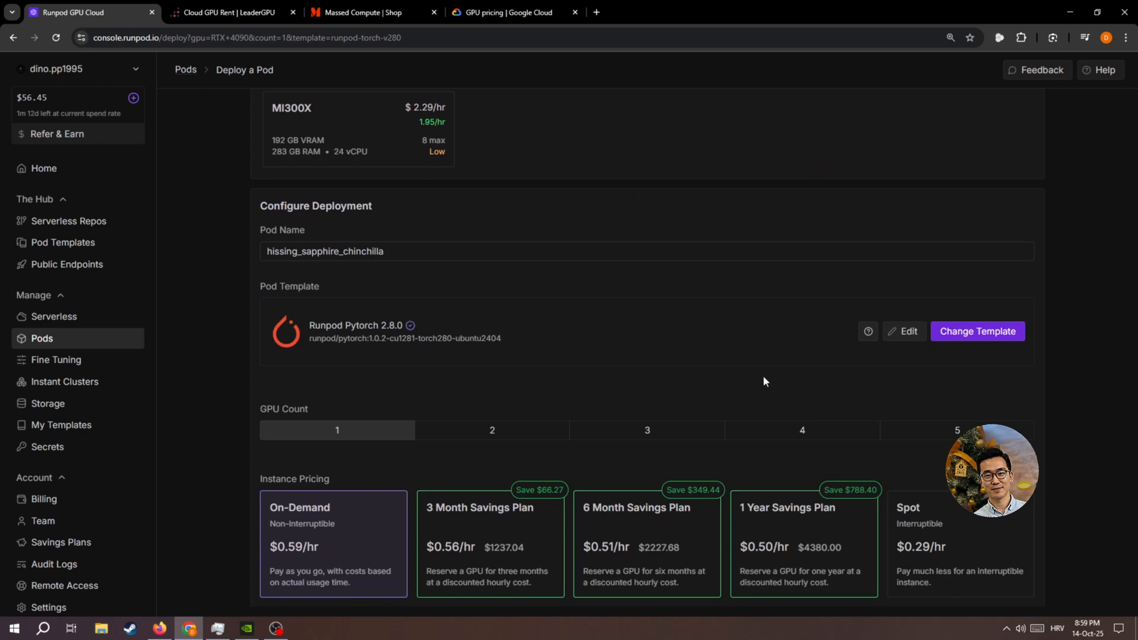
Override the Runpod Pytorch 2.8.0 template with a 100 GB container disk and a 100 GB volume disk
{"action": "left_click", "coordinate": [917, 338]}
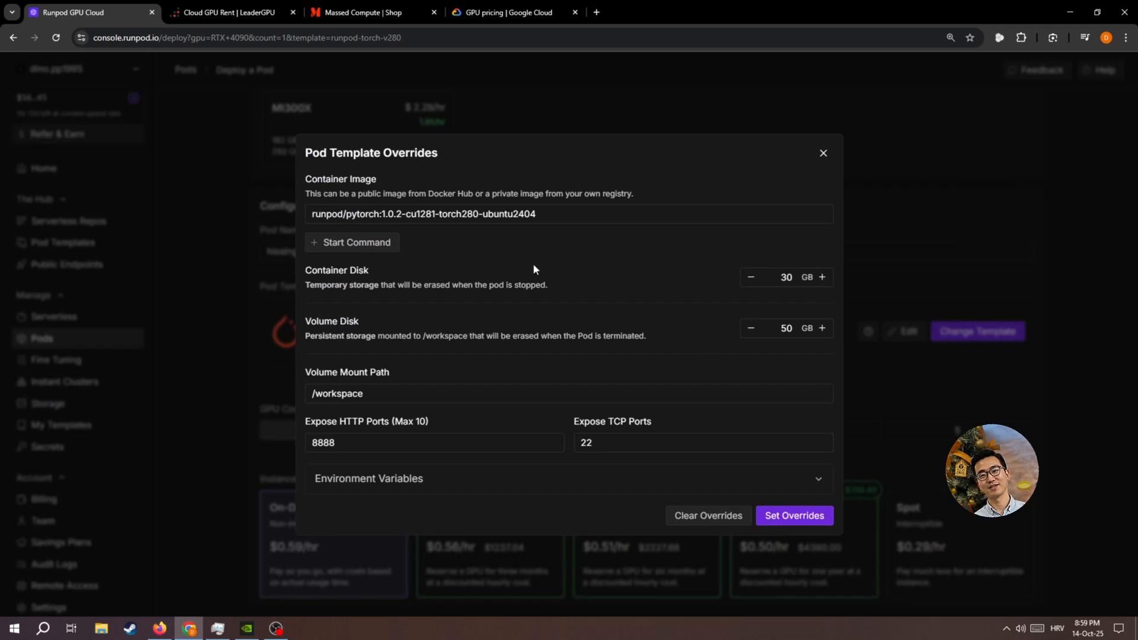
{"action": "double_click", "coordinate": [779, 278]}
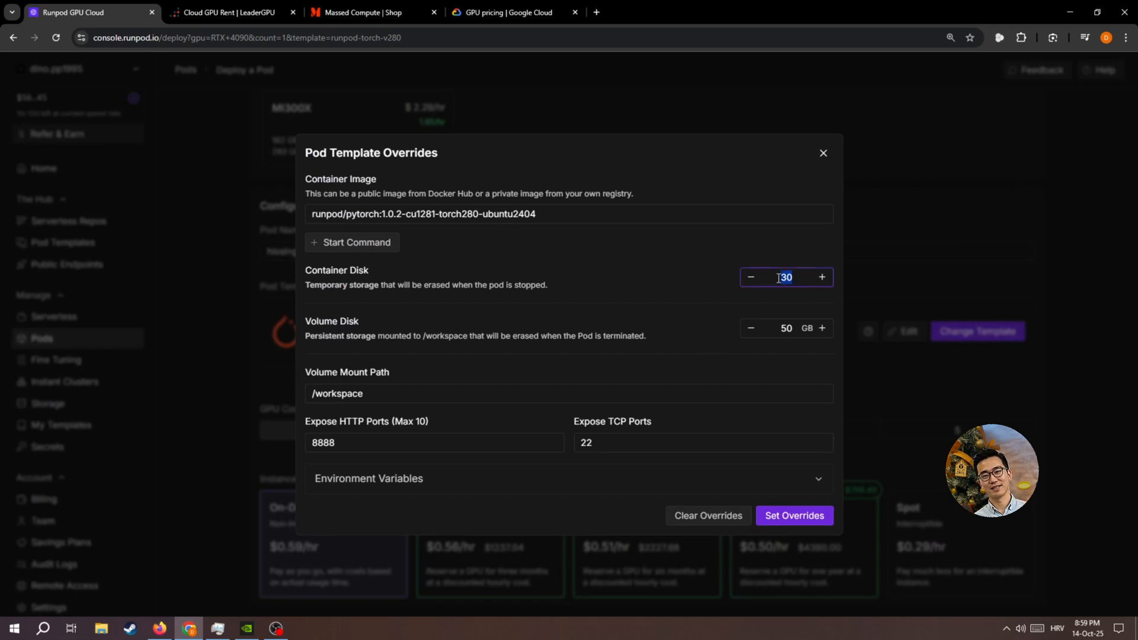
{"action": "type", "text": "100"}
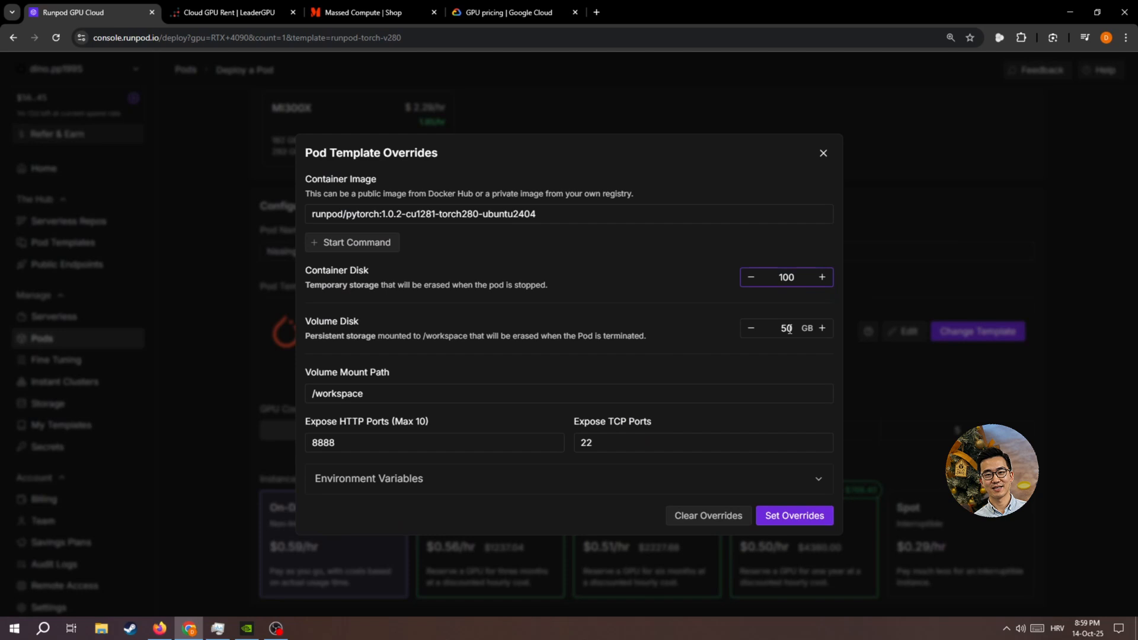
{"action": "double_click", "coordinate": [789, 329]}
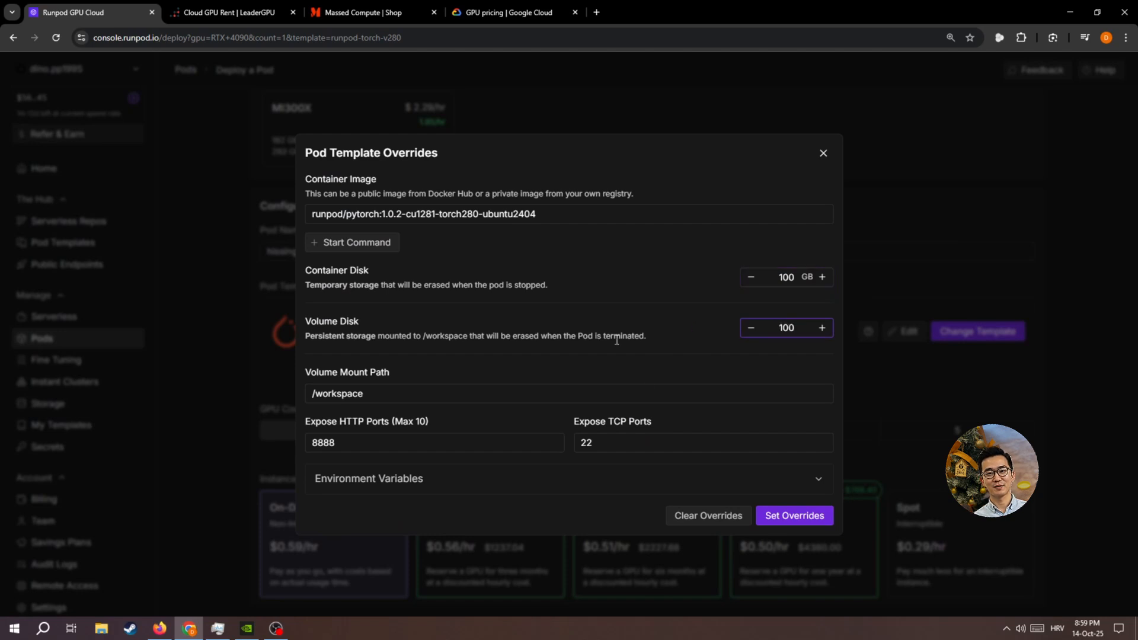
Set the exposed HTTP ports to 8888, 8188 and apply the template overrides
{"action": "left_click", "coordinate": [432, 444]}
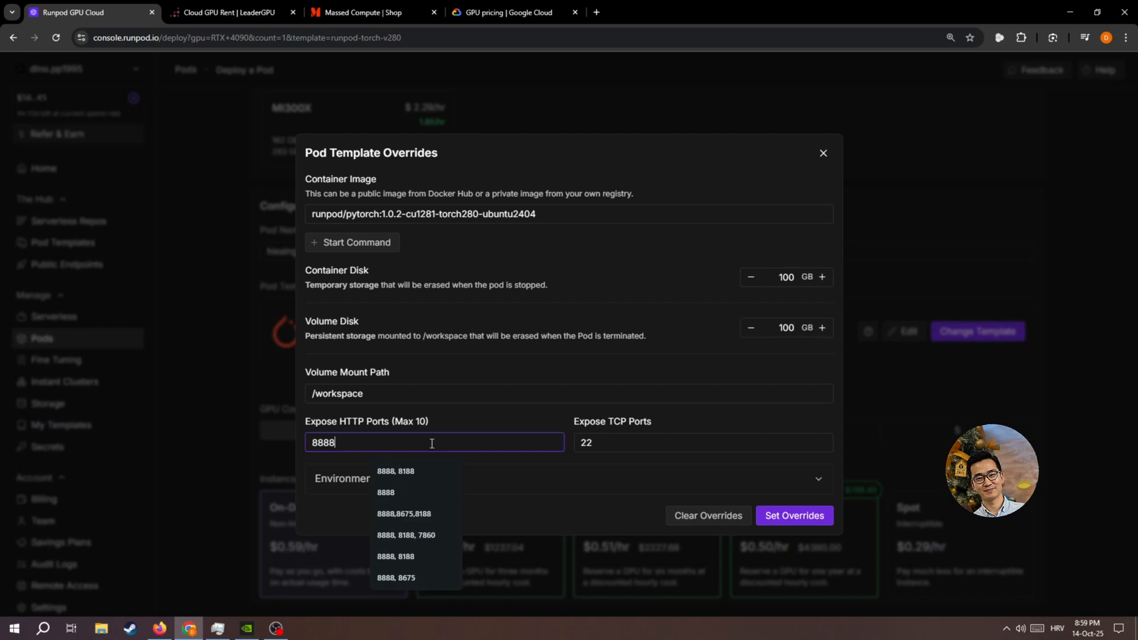
{"action": "left_click", "coordinate": [414, 477]}
{"action": "left_click", "coordinate": [370, 446]}
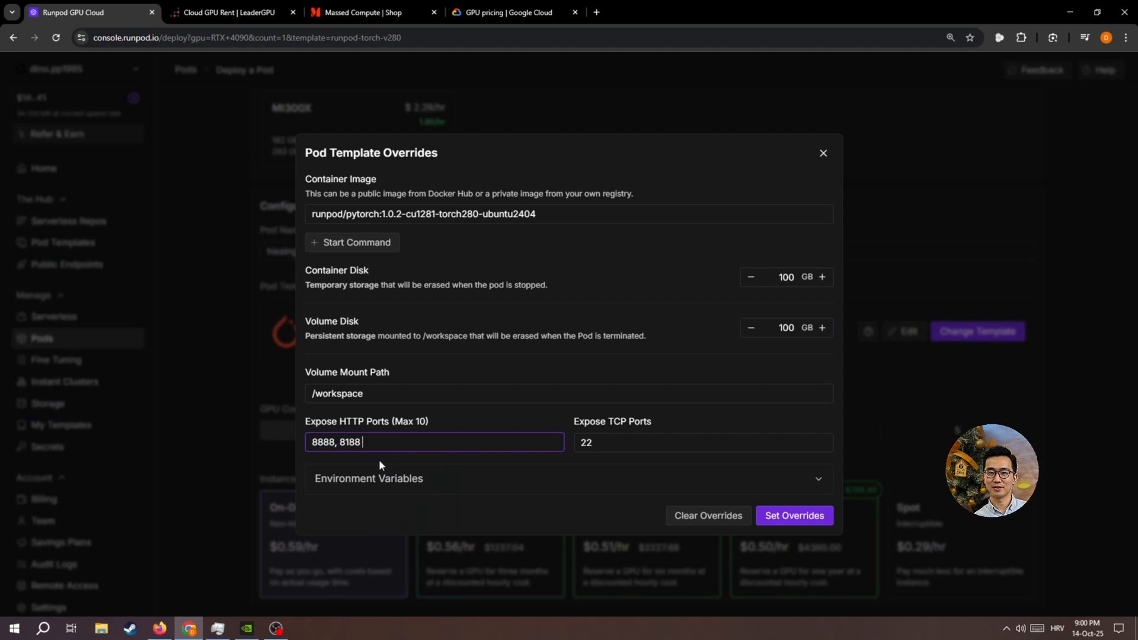
{"action": "left_click", "coordinate": [501, 482]}
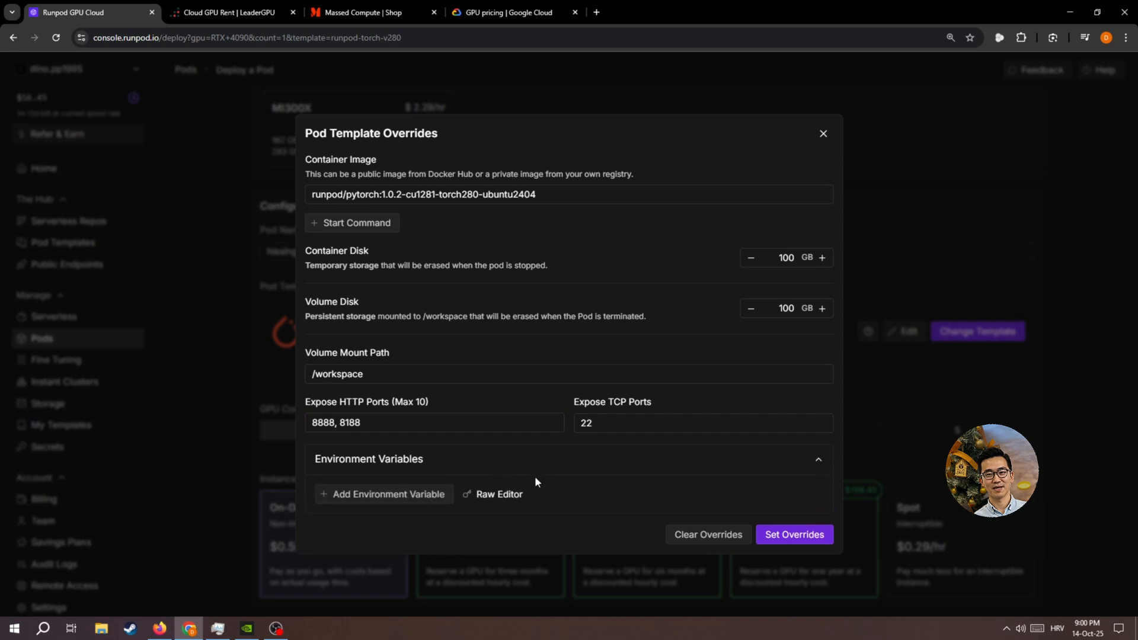
{"action": "left_click", "coordinate": [493, 470]}
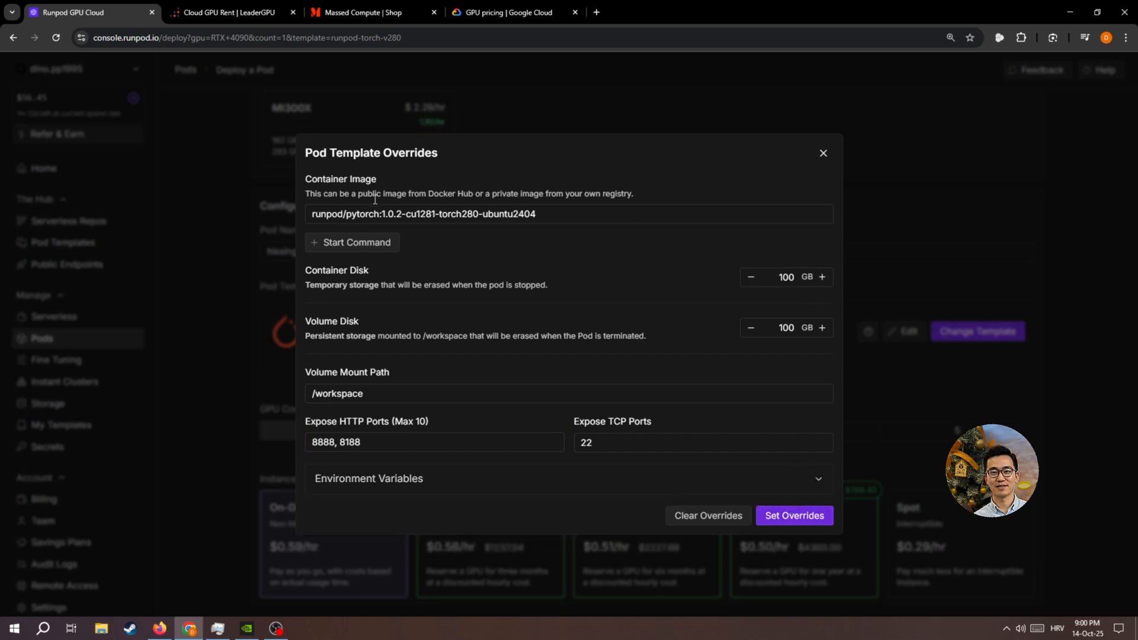
{"action": "left_click", "coordinate": [794, 515]}
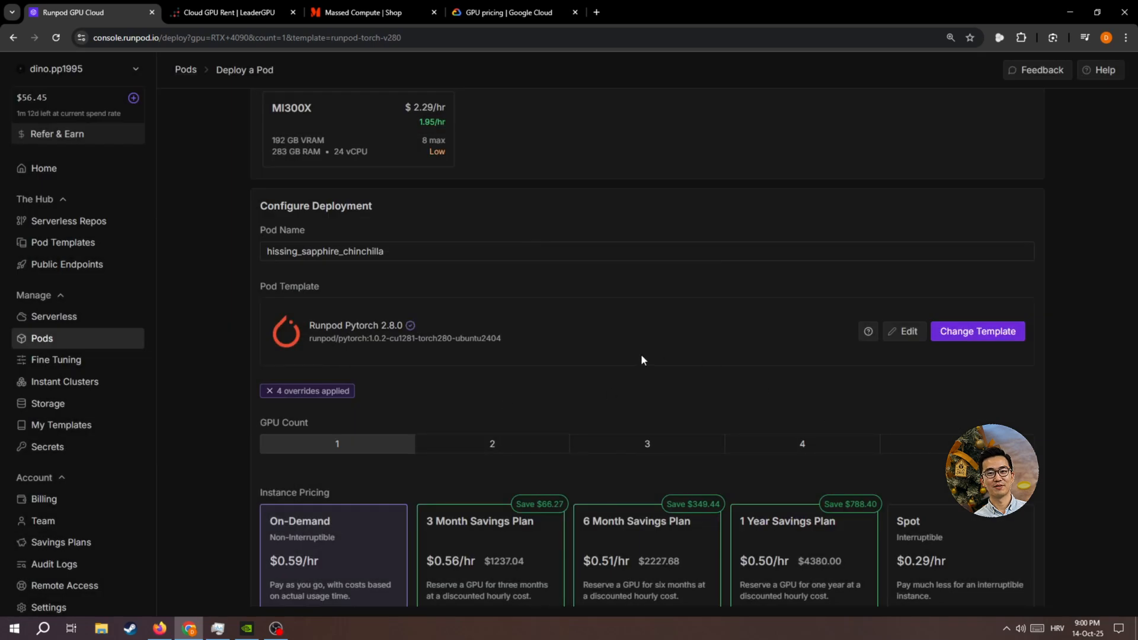
Review the pod's hardware and pricing summaries, and deploy the RTX 4090 pod on demand
{"action": "scroll", "coordinate": [610, 336], "scroll_direction": "down", "scroll_amount": 5}
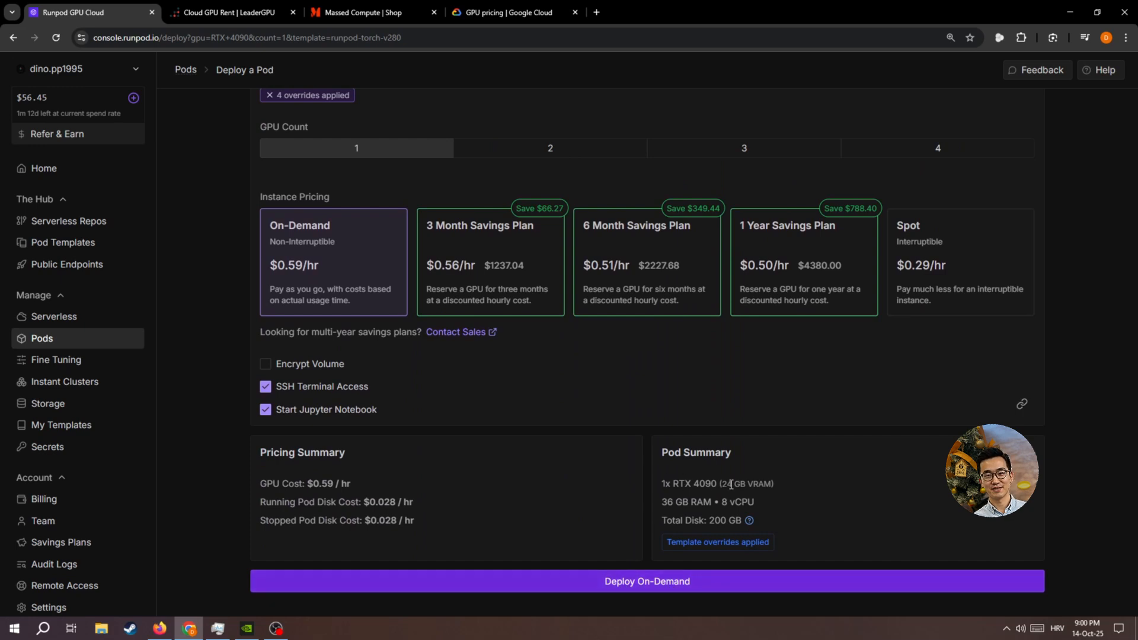
{"action": "mouse_move", "coordinate": [668, 482]}
{"action": "left_mouse_down"}
{"action": "mouse_move", "coordinate": [776, 483]}
{"action": "mouse_move", "coordinate": [660, 486]}
{"action": "left_mouse_up"}
{"action": "left_click", "coordinate": [778, 483]}
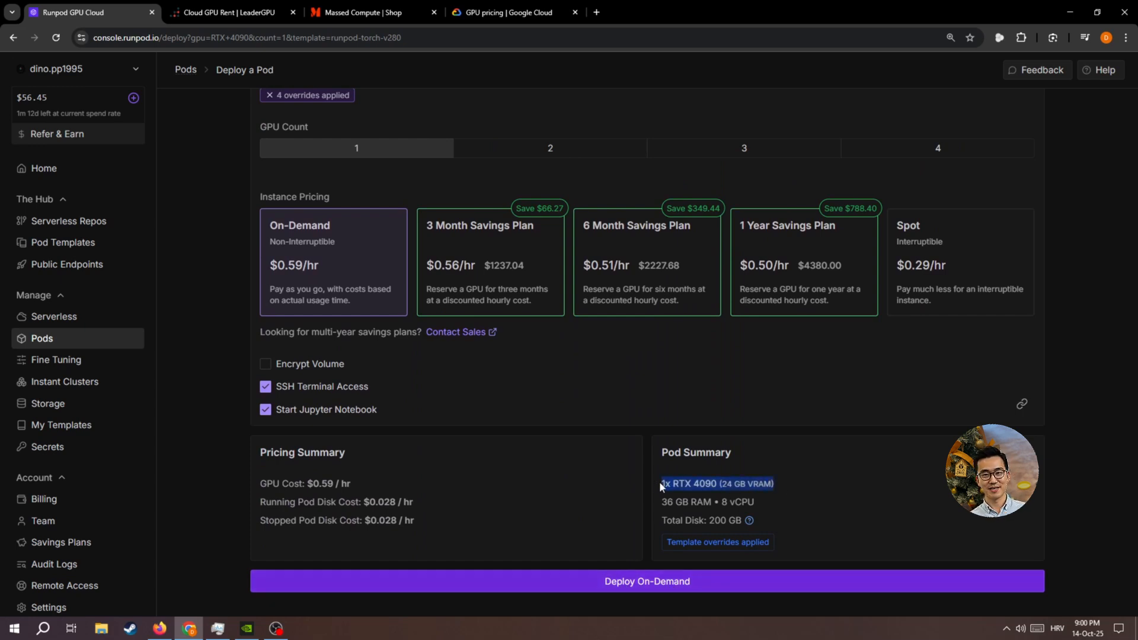
{"action": "left_click", "coordinate": [671, 500]}
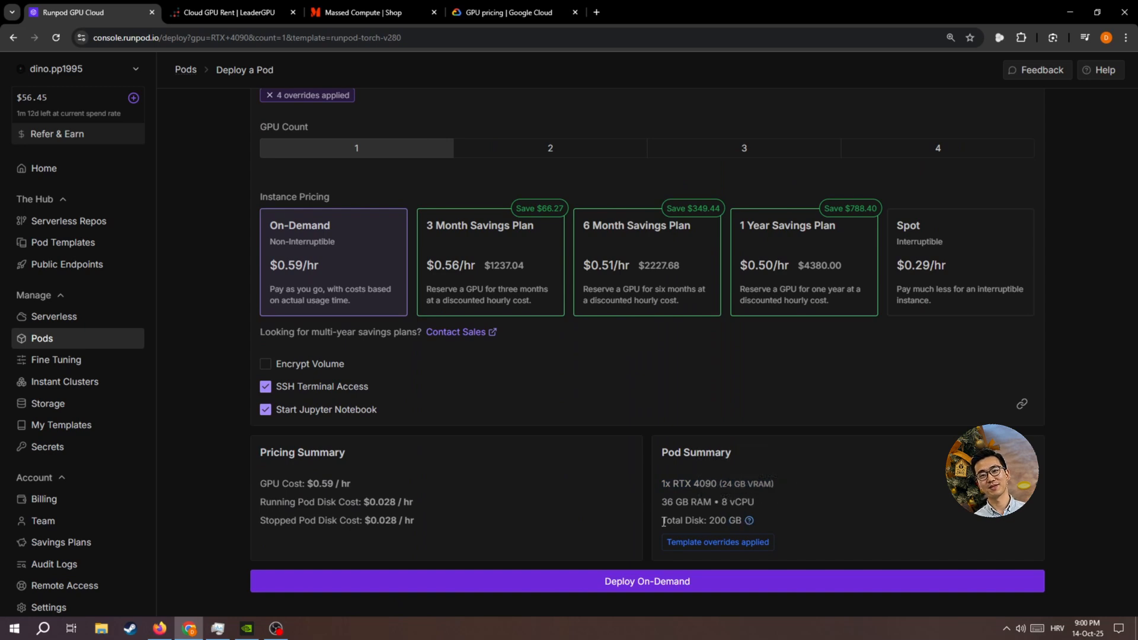
{"action": "left_click", "coordinate": [421, 502]}
{"action": "left_click_drag", "start_coordinate": [260, 484], "coordinate": [354, 486]}
{"action": "left_click", "coordinate": [353, 485]}
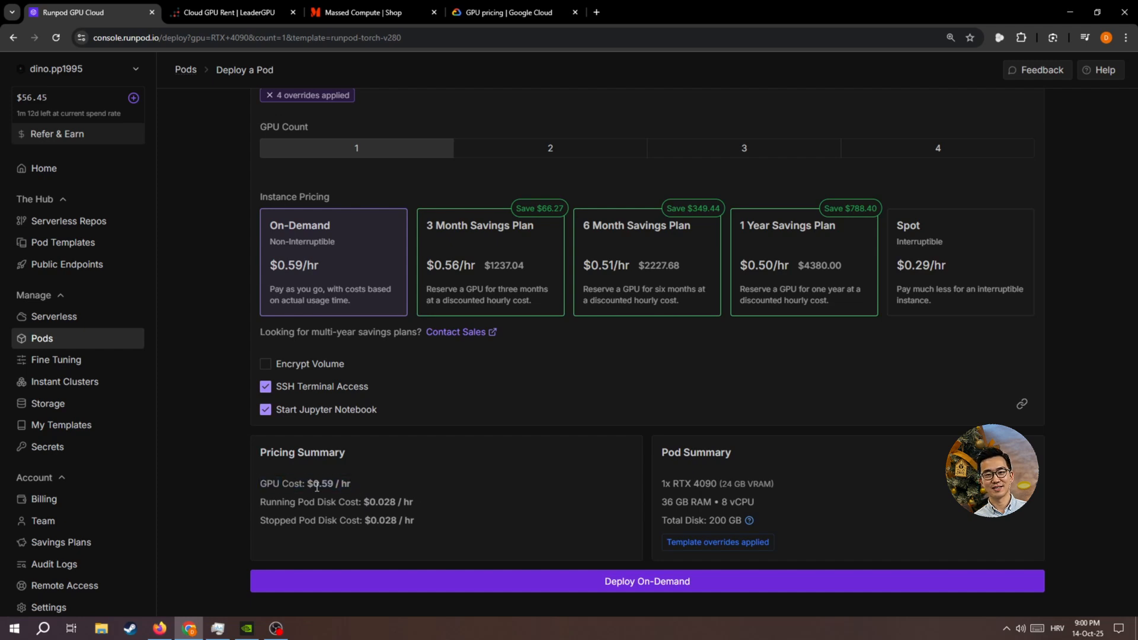
{"action": "left_click", "coordinate": [634, 580]}
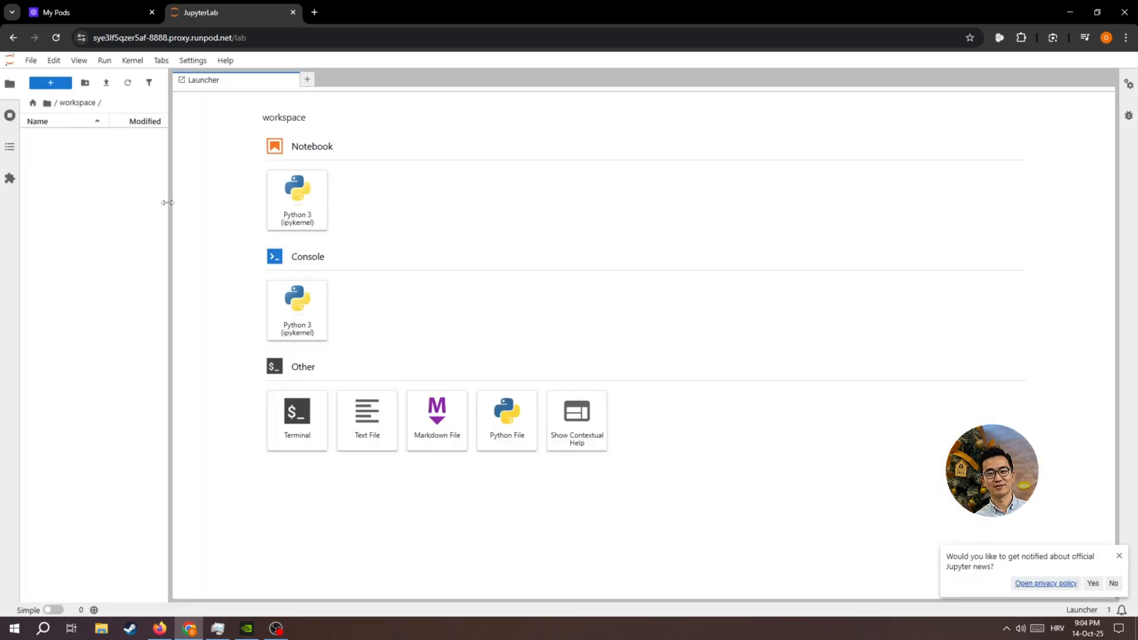
Widen the file browser pane in the pod's JupyterLab
{"action": "left_click_drag", "start_coordinate": [167, 202], "coordinate": [213, 211]}
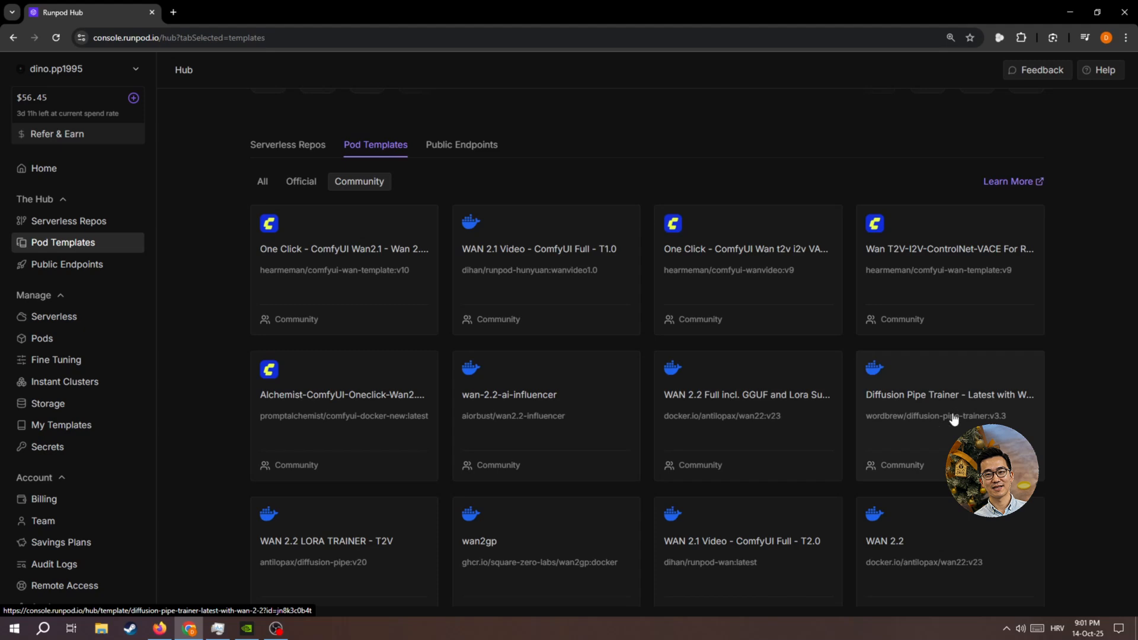
Browse the community pod templates for "wan" in the Runpod Hub
{"action": "scroll", "coordinate": [894, 320], "scroll_direction": "down", "scroll_amount": 3}
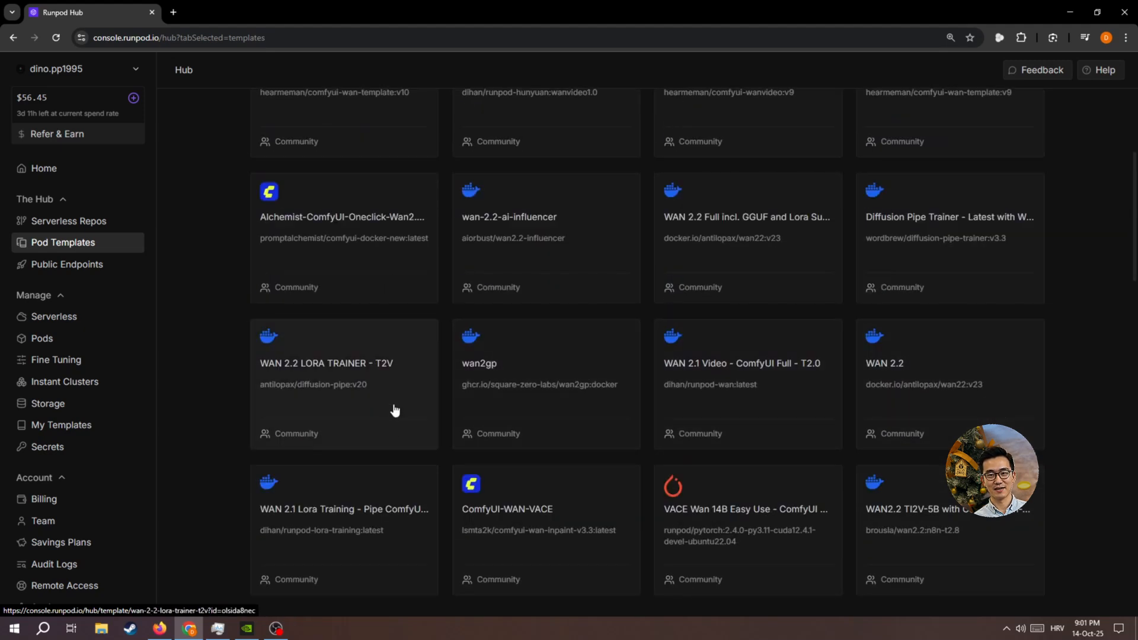
{"action": "scroll", "coordinate": [575, 454], "scroll_direction": "up", "scroll_amount": 5}
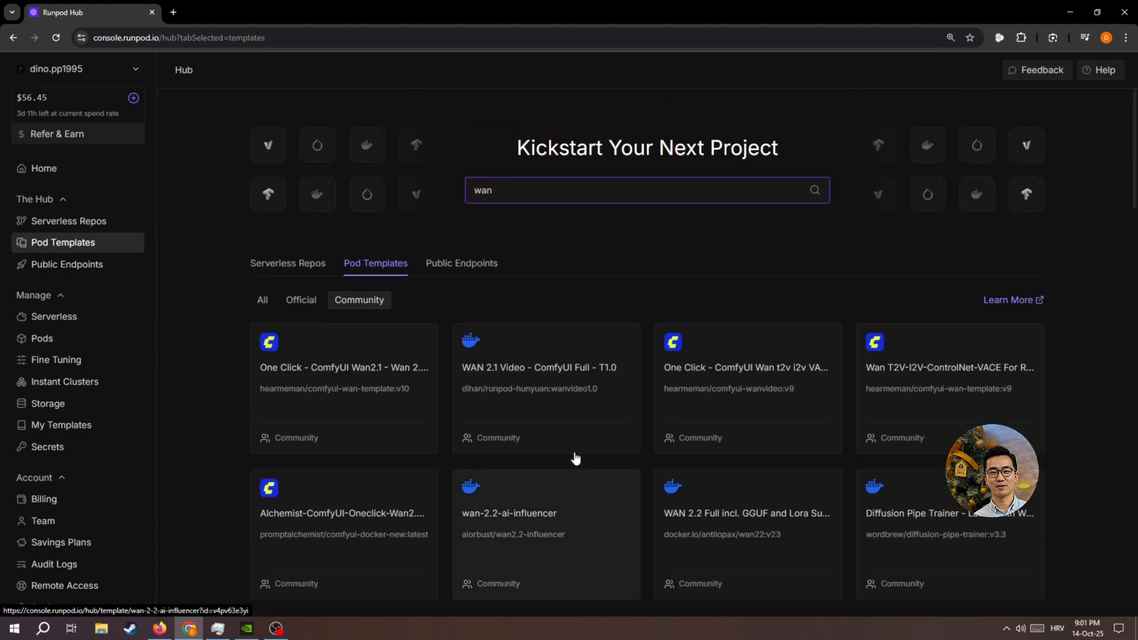
{"action": "scroll", "coordinate": [536, 282], "scroll_direction": "down", "scroll_amount": 10}
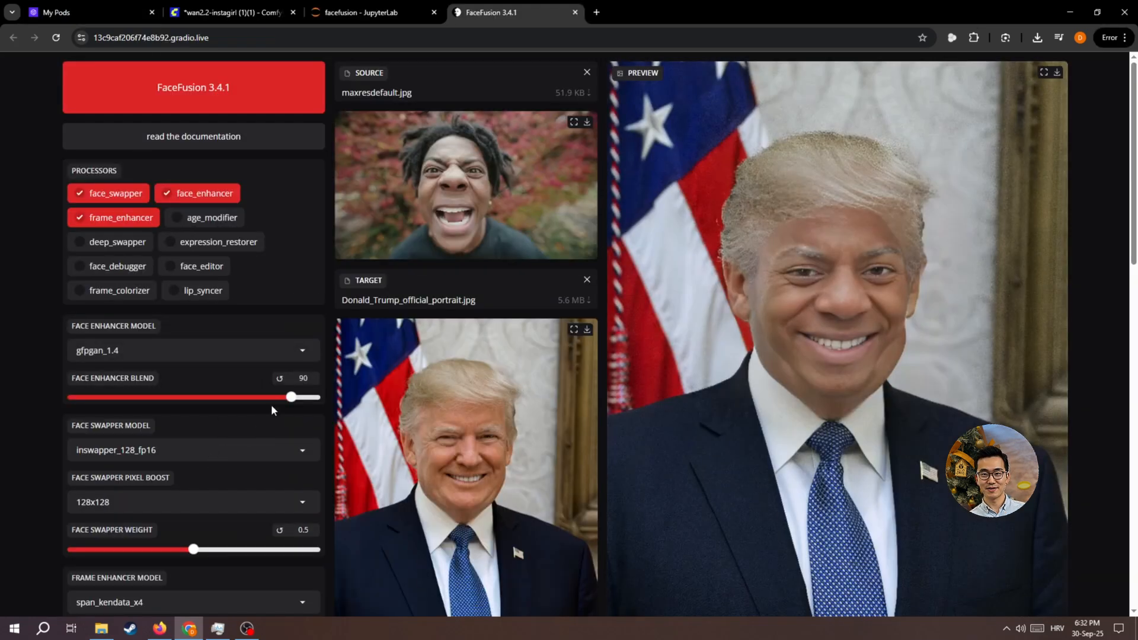
In FaceFusion, lower the face enhancer blend to slightly above the middle of its range
{"action": "left_click_drag", "start_coordinate": [291, 397], "coordinate": [209, 397]}
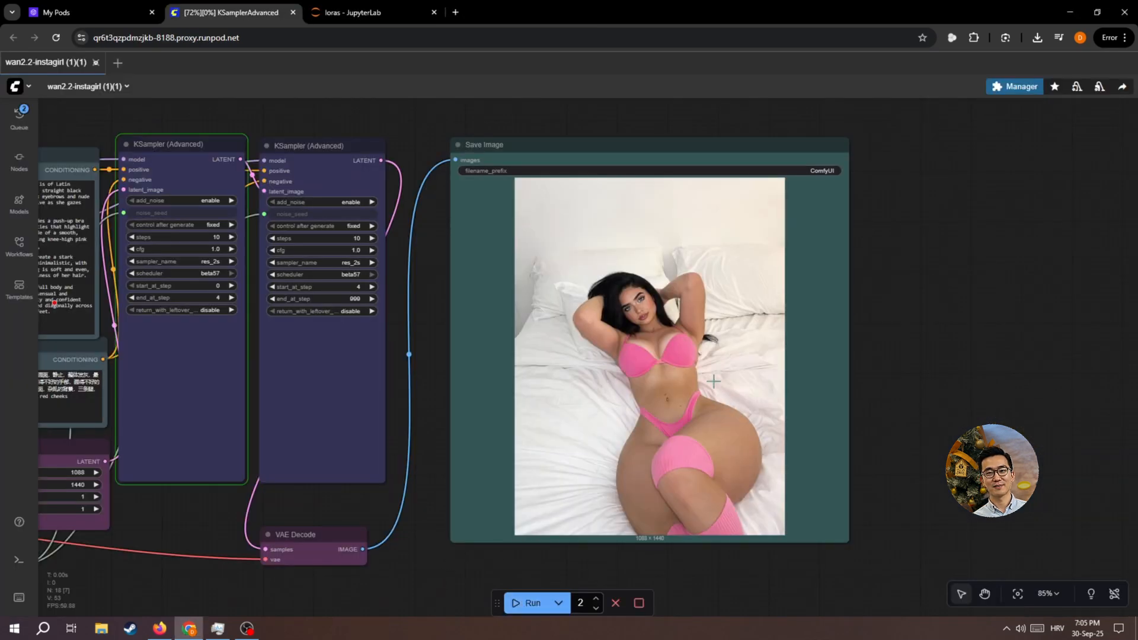
Inspect the generated picture in the Save Image node of the wan2.2-instagirl workflow in ComfyUI
{"action": "scroll", "coordinate": [726, 340], "scroll_direction": "up", "scroll_amount": 8}
{"action": "scroll", "coordinate": [726, 339], "scroll_direction": "down", "scroll_amount": 8}
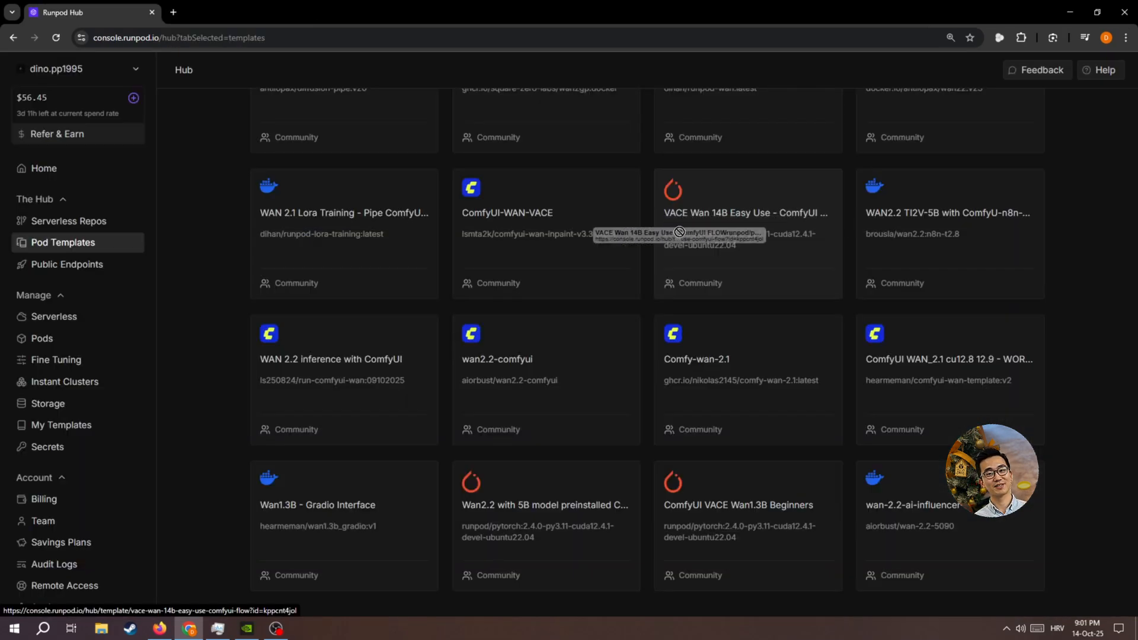
Look further through the Runpod Hub's community Wan templates, including the ComfyUI, Gradio and LoRA training ones
{"action": "left_click_drag", "start_coordinate": [679, 232], "coordinate": [727, 276]}
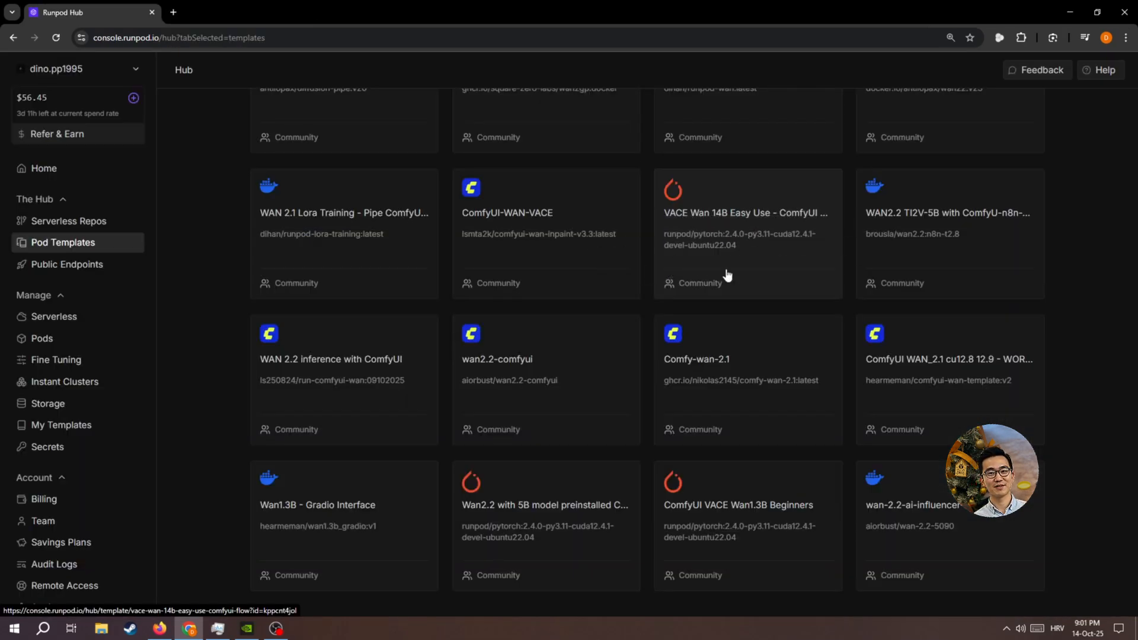
{"action": "scroll", "coordinate": [350, 400], "scroll_direction": "down", "scroll_amount": 2}
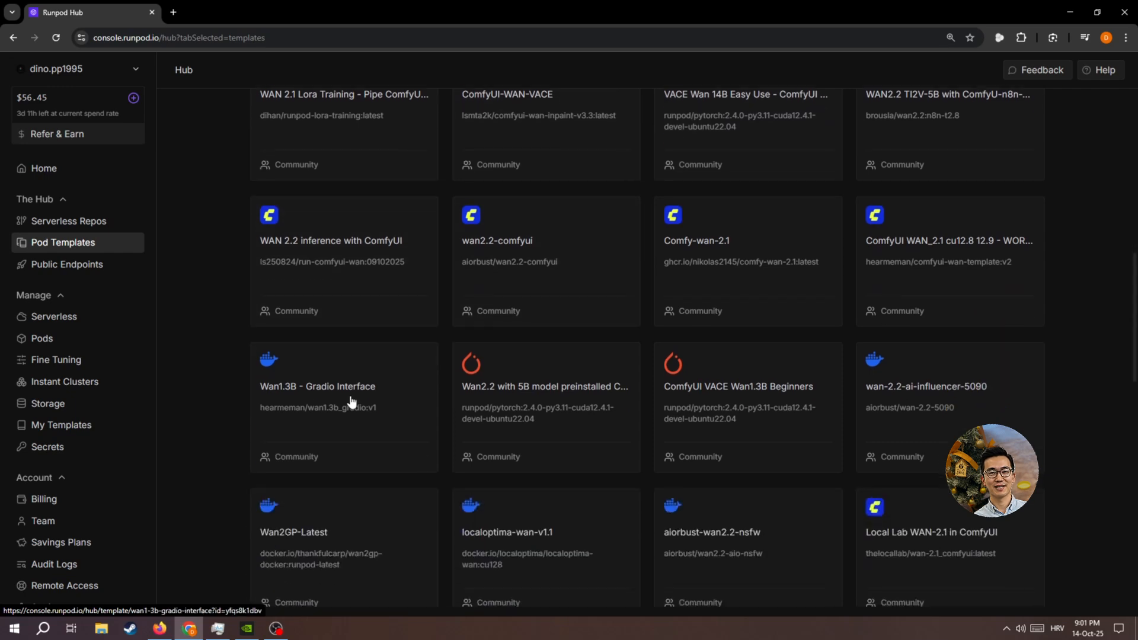
{"action": "scroll", "coordinate": [925, 541], "scroll_direction": "up", "scroll_amount": 5}
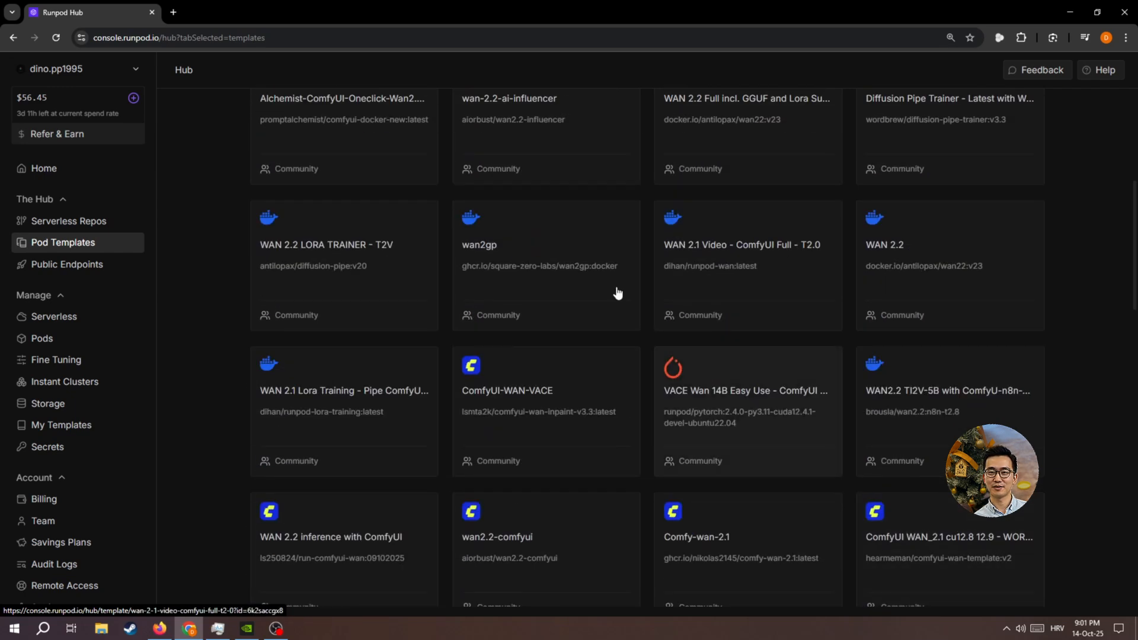
{"action": "scroll", "coordinate": [572, 326], "scroll_direction": "up", "scroll_amount": 2}
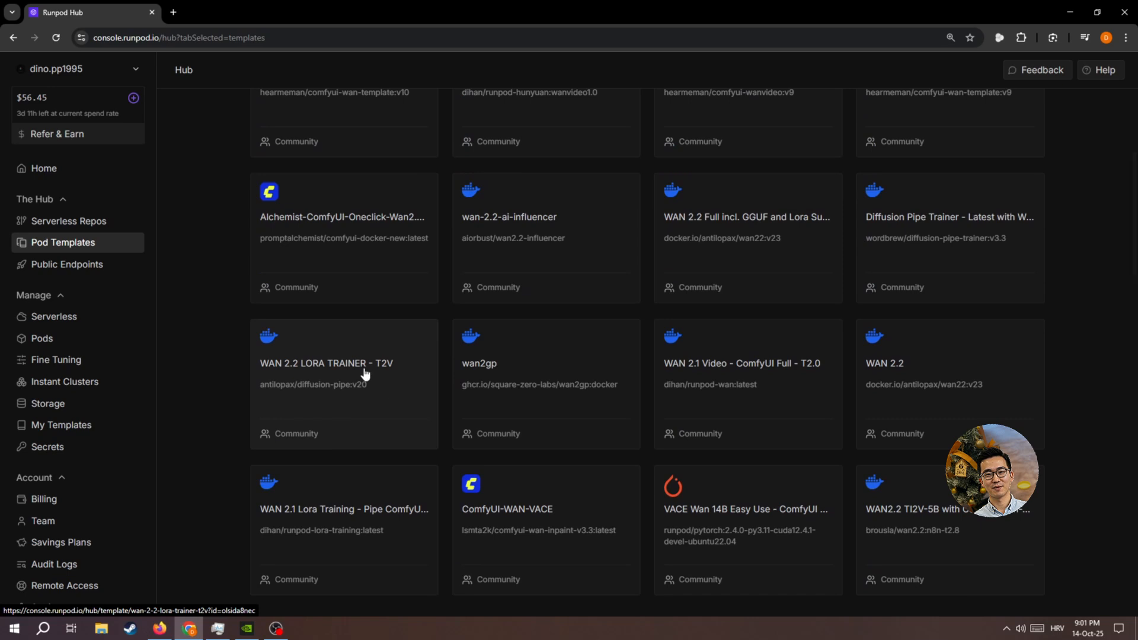
Open the WAN 2.2 LORA TRAINER - T2V template and read through its setup notes and storage requirements
{"action": "left_click", "coordinate": [365, 374]}
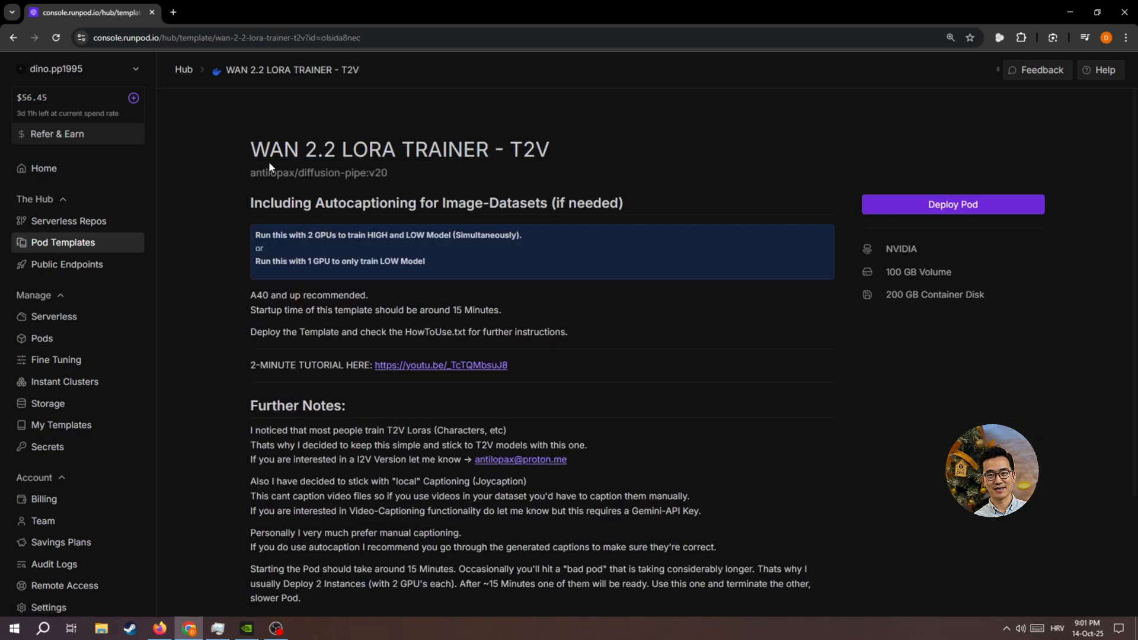
{"action": "left_click_drag", "start_coordinate": [250, 149], "coordinate": [536, 149]}
{"action": "left_click", "coordinate": [575, 155]}
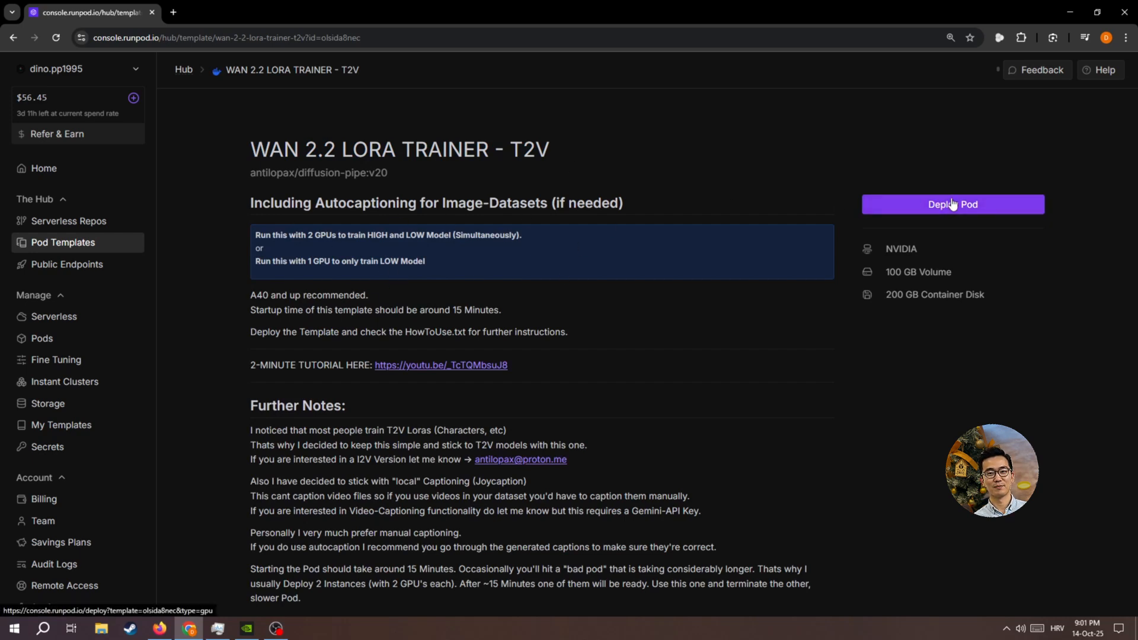
{"action": "scroll", "coordinate": [751, 270], "scroll_direction": "down", "scroll_amount": 2}
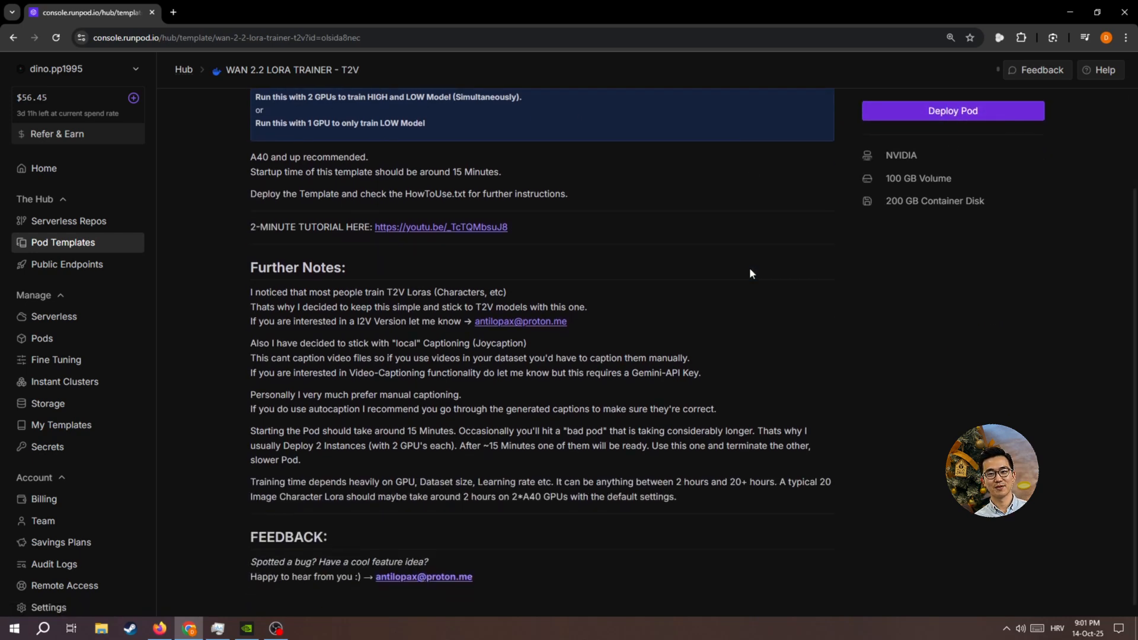
{"action": "scroll", "coordinate": [726, 178], "scroll_direction": "up", "scroll_amount": 2}
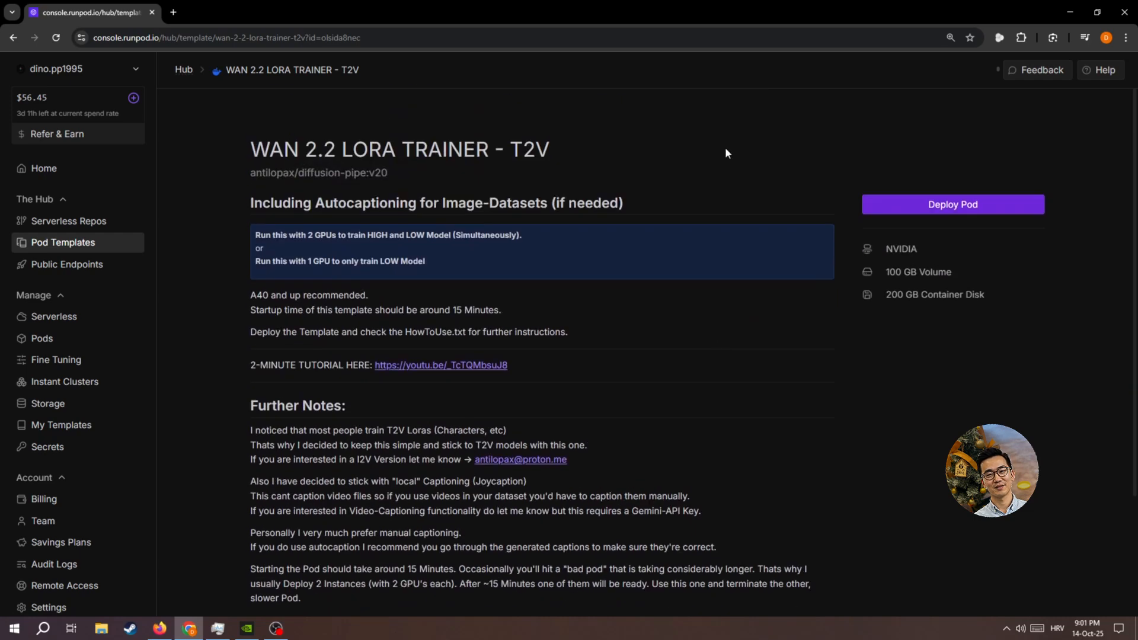
Open the running RTX 4090 pod from the list of deployed pods
{"action": "left_click", "coordinate": [86, 342]}
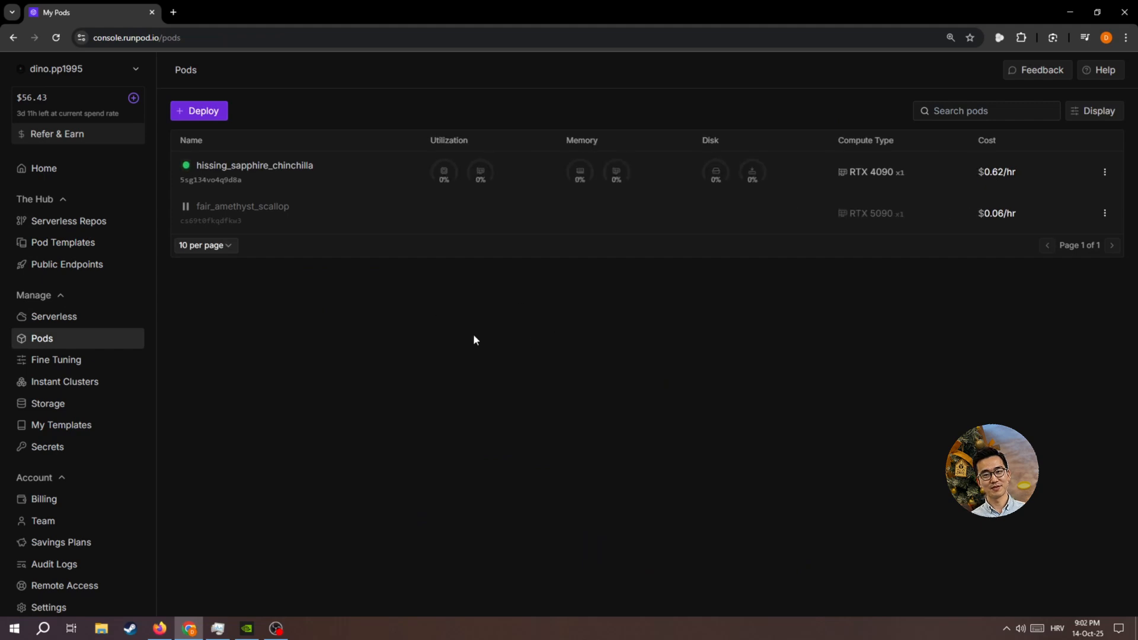
{"action": "left_click", "coordinate": [328, 179]}
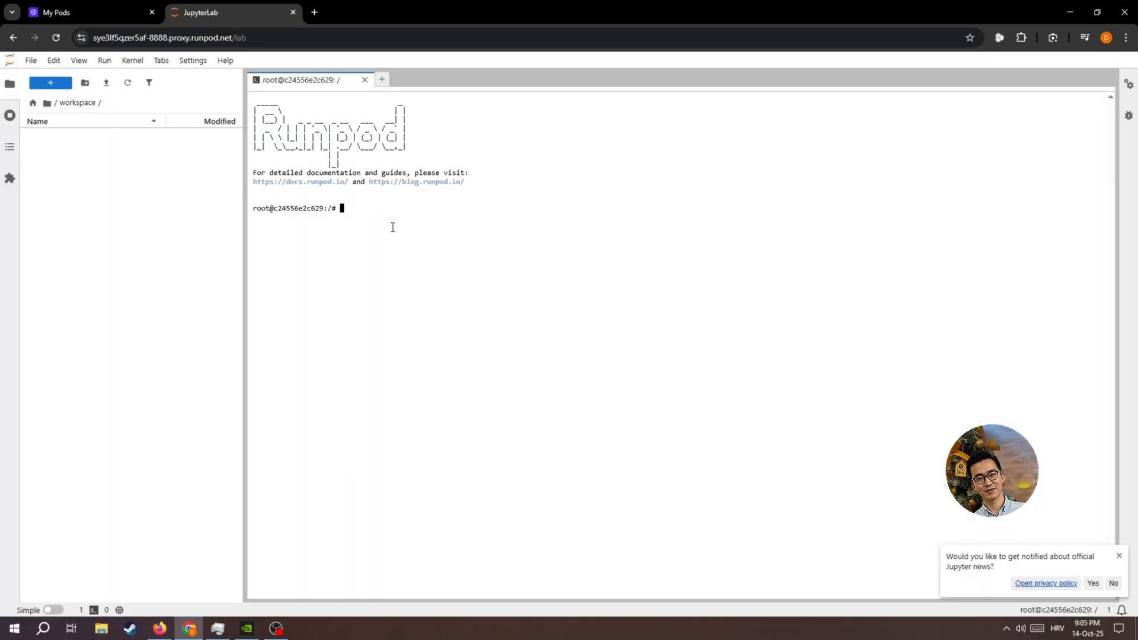
Switch from JupyterLab back to the Runpod console and begin deploying a new pod from the pods list
{"action": "left_click", "coordinate": [131, 6]}
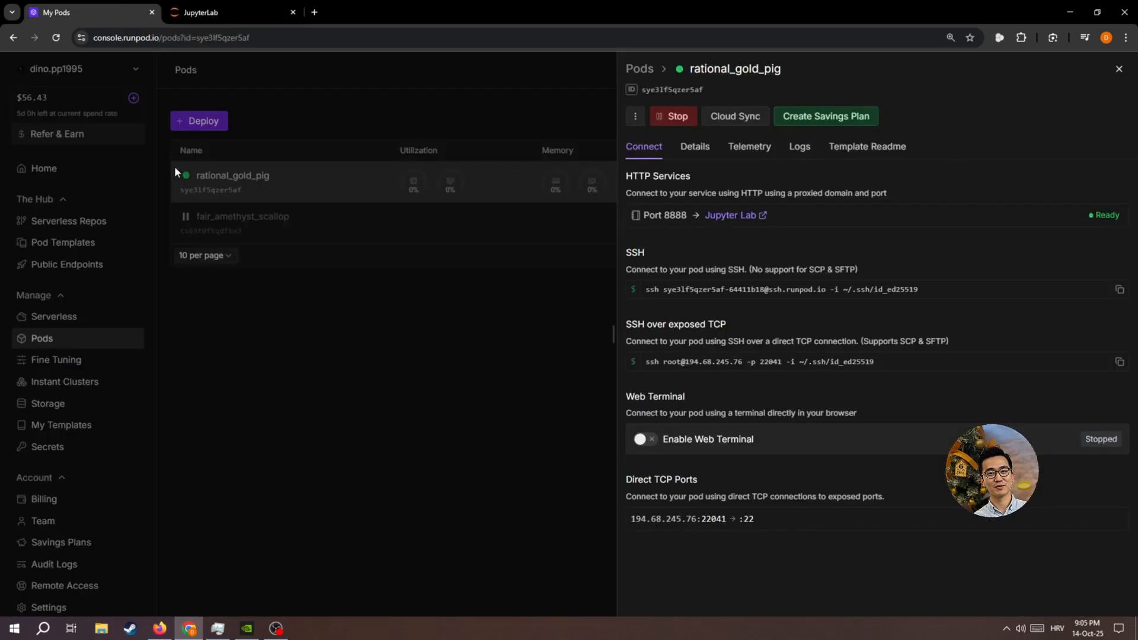
{"action": "left_click", "coordinate": [91, 237]}
{"action": "left_click", "coordinate": [74, 198]}
{"action": "left_click", "coordinate": [73, 181]}
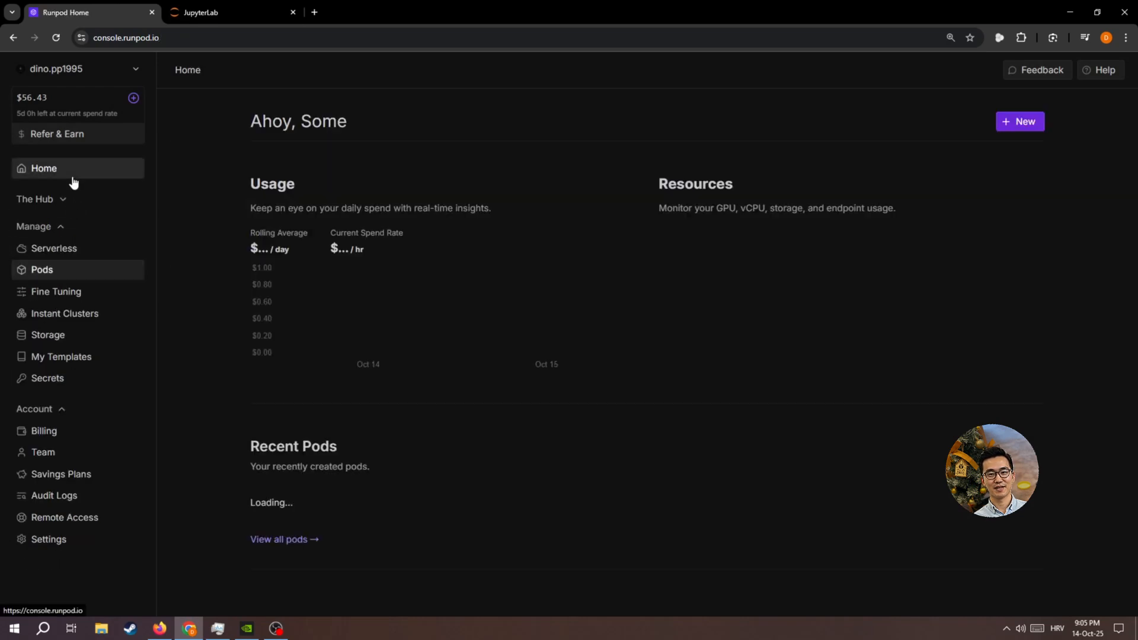
{"action": "left_click", "coordinate": [58, 276]}
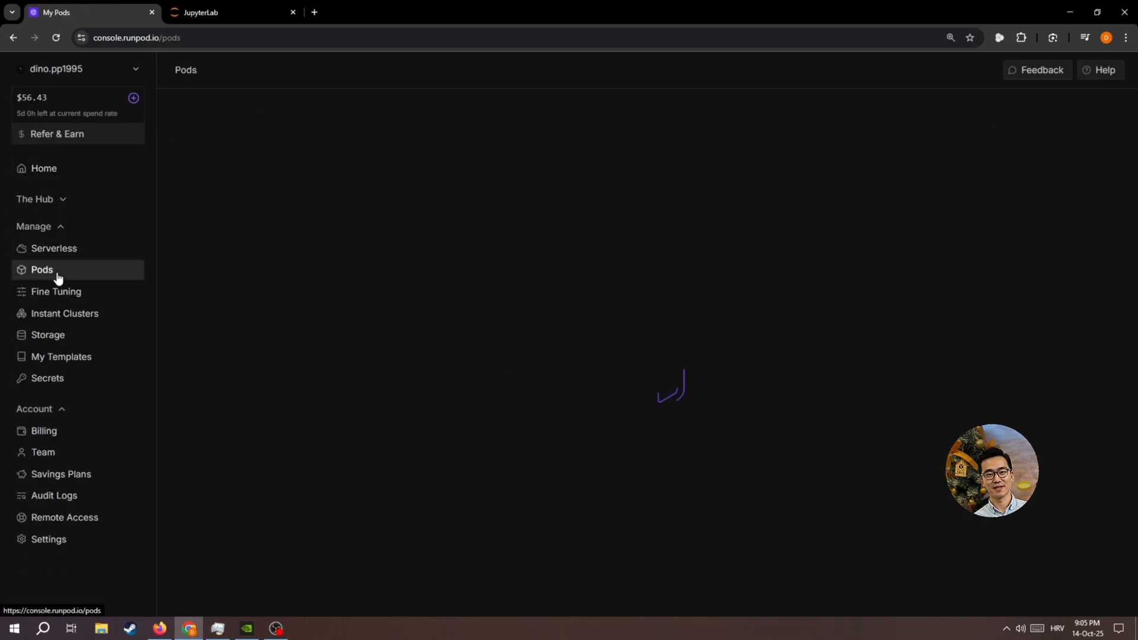
{"action": "left_click", "coordinate": [216, 123]}
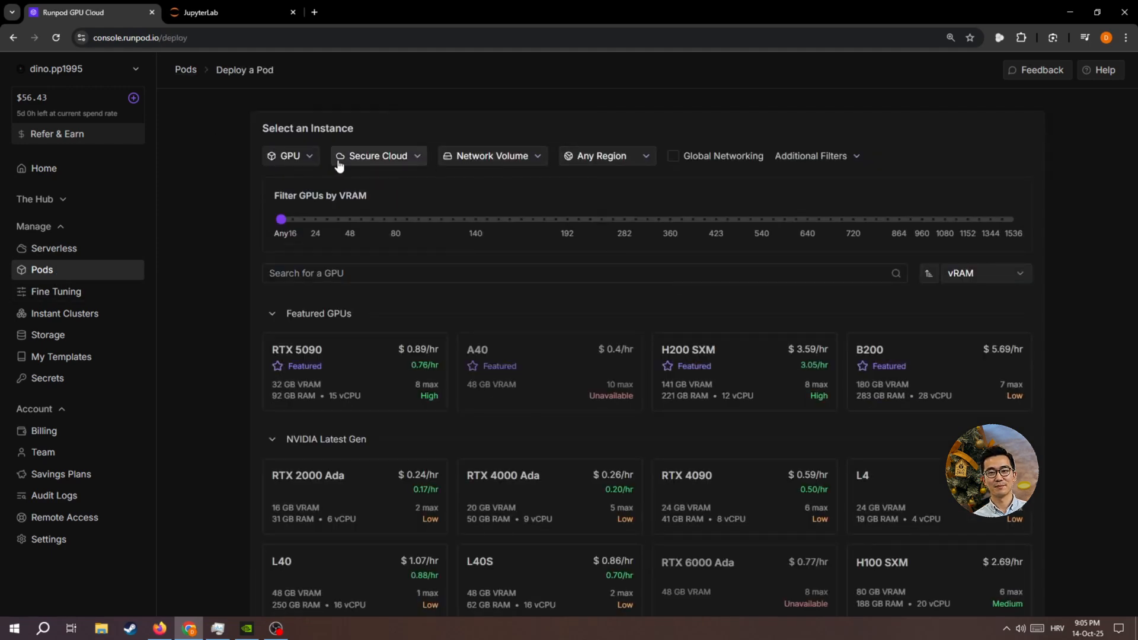
Examine the cloud type and network volume options for selecting a pod instance
{"action": "left_click", "coordinate": [344, 157]}
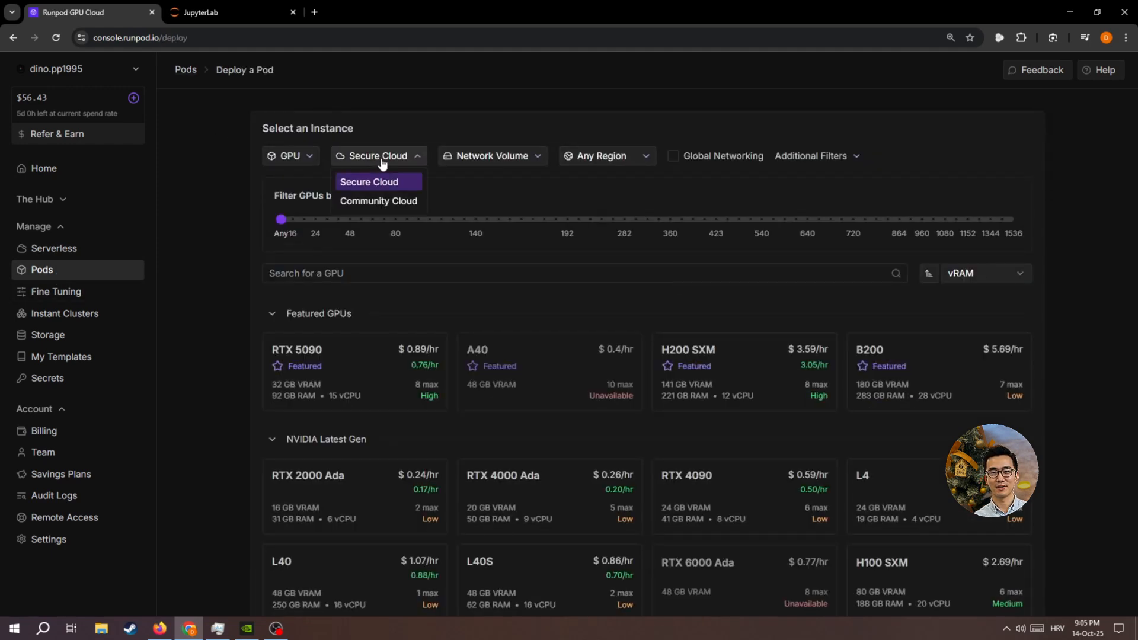
{"action": "left_click", "coordinate": [505, 157]}
{"action": "left_click", "coordinate": [506, 157]}
Try restricting the GPU instances to All North America, clear that region filter, and look over the GPU list
{"action": "left_click", "coordinate": [594, 159]}
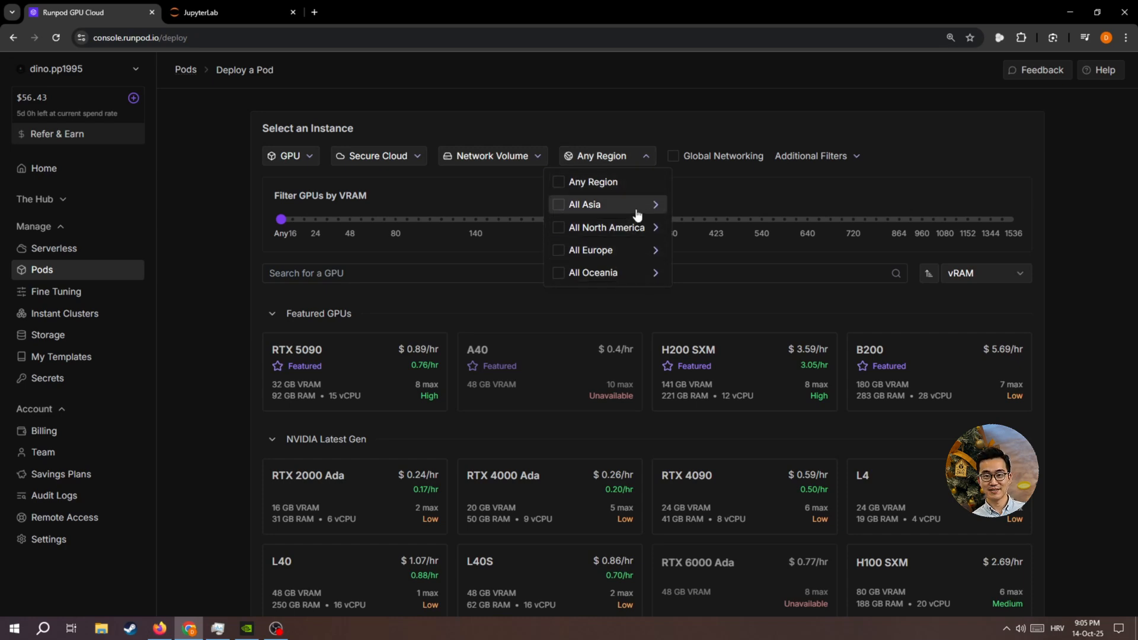
{"action": "left_click", "coordinate": [637, 229]}
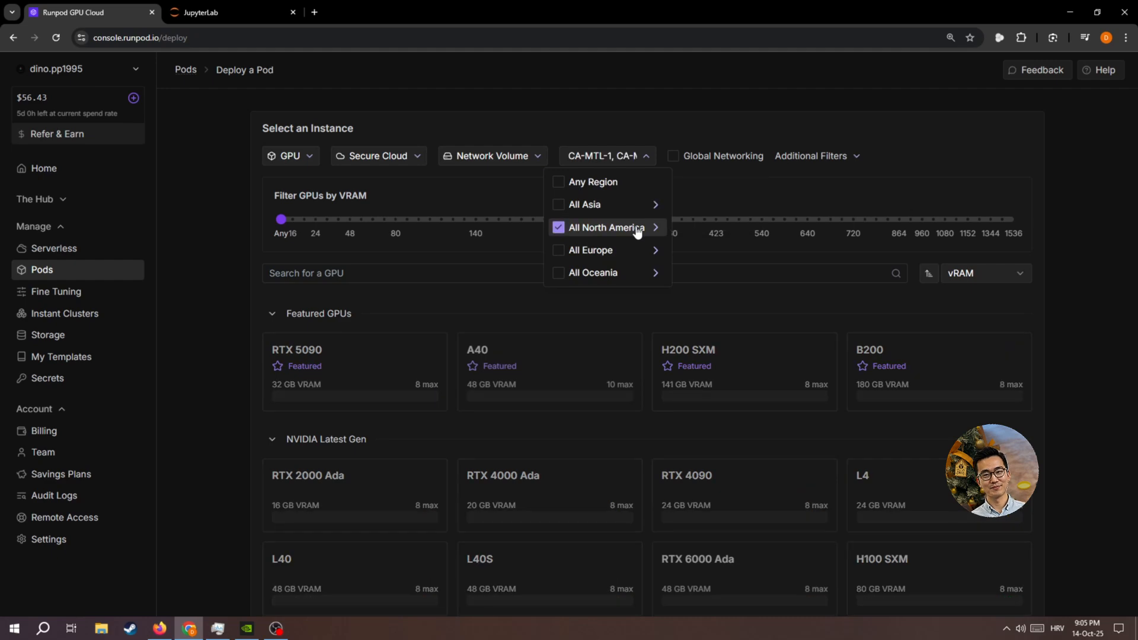
{"action": "left_click", "coordinate": [637, 228]}
{"action": "left_click", "coordinate": [700, 205]}
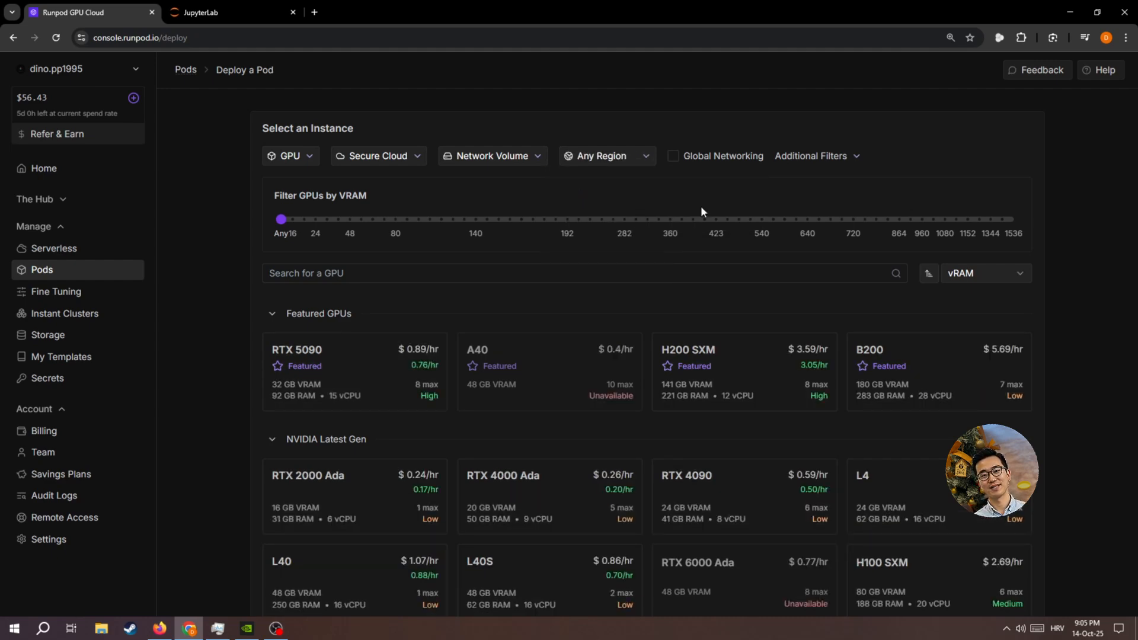
{"action": "scroll", "coordinate": [701, 211], "scroll_direction": "down", "scroll_amount": 8}
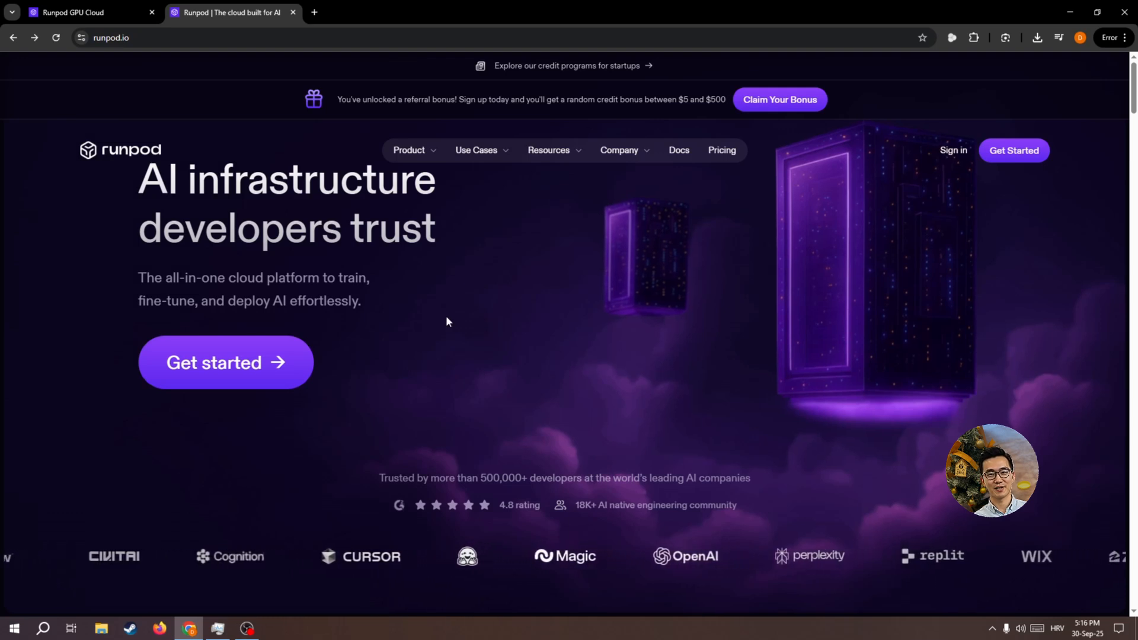
Get started from the Runpod website's homepage to reach the console's deploy page
{"action": "left_click", "coordinate": [241, 362]}
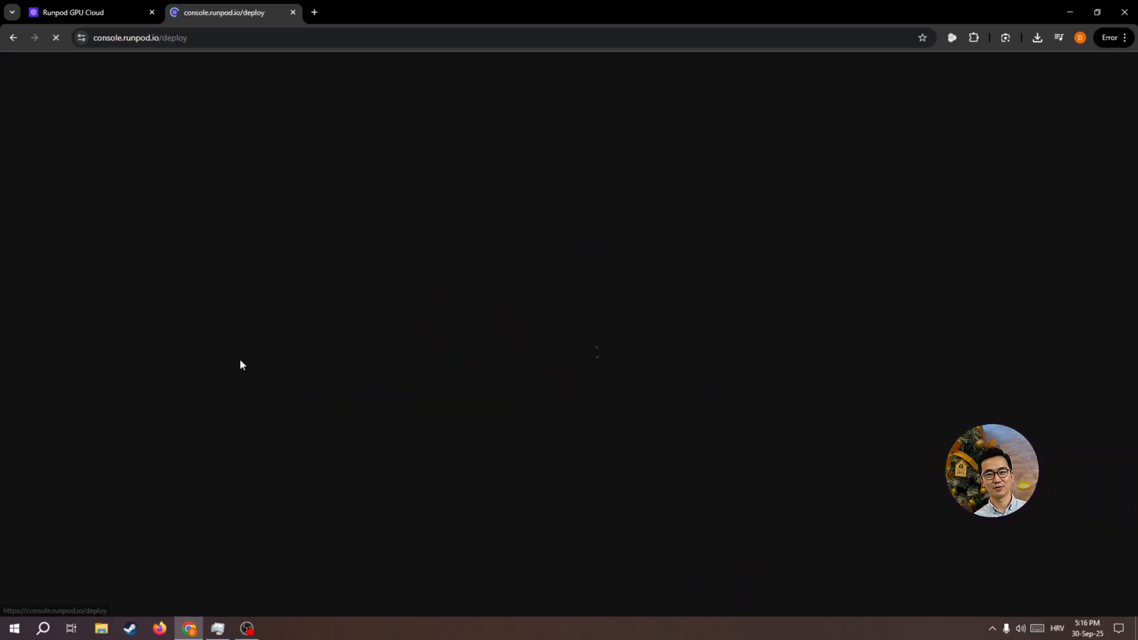